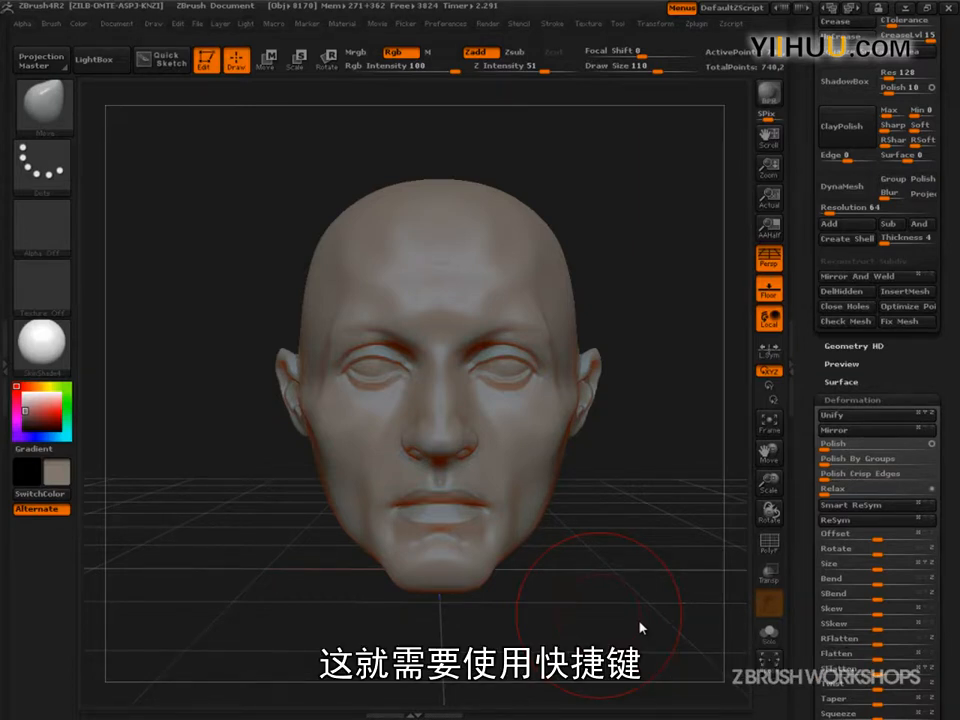
Try the existing brush hotkeys 1 to 5 to switch through Standard, Move, Clay, TrimDynamic and ClayBuildup
mouse_move(638, 627)
mouse_down()
mouse_move(643, 621)
mouse_move(524, 610)
mouse_move(516, 600)
mouse_up()
key(1)
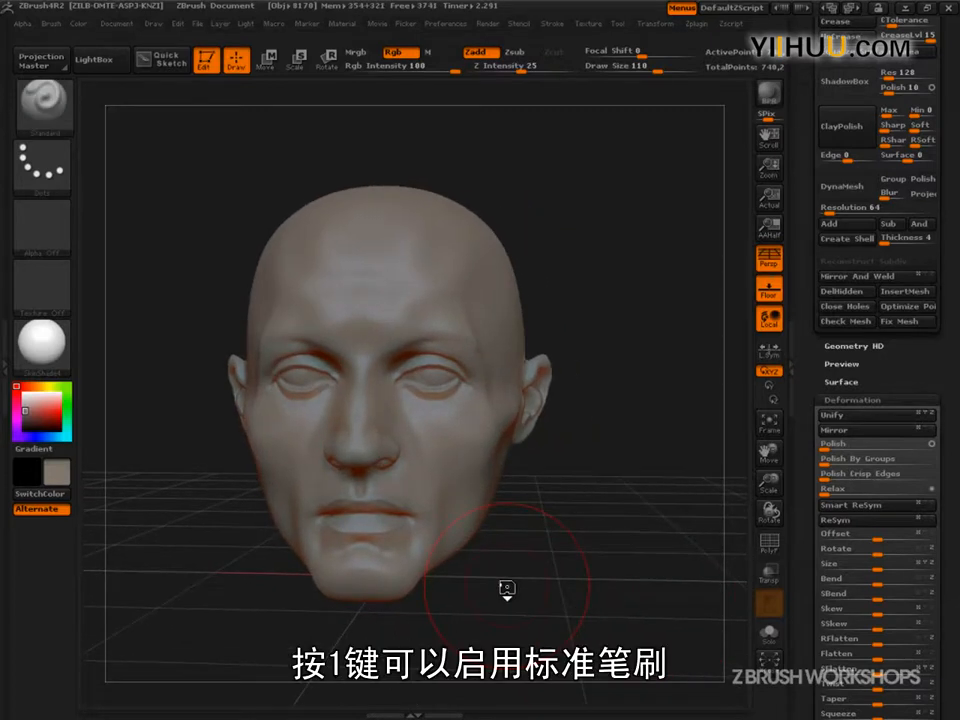
key(2)
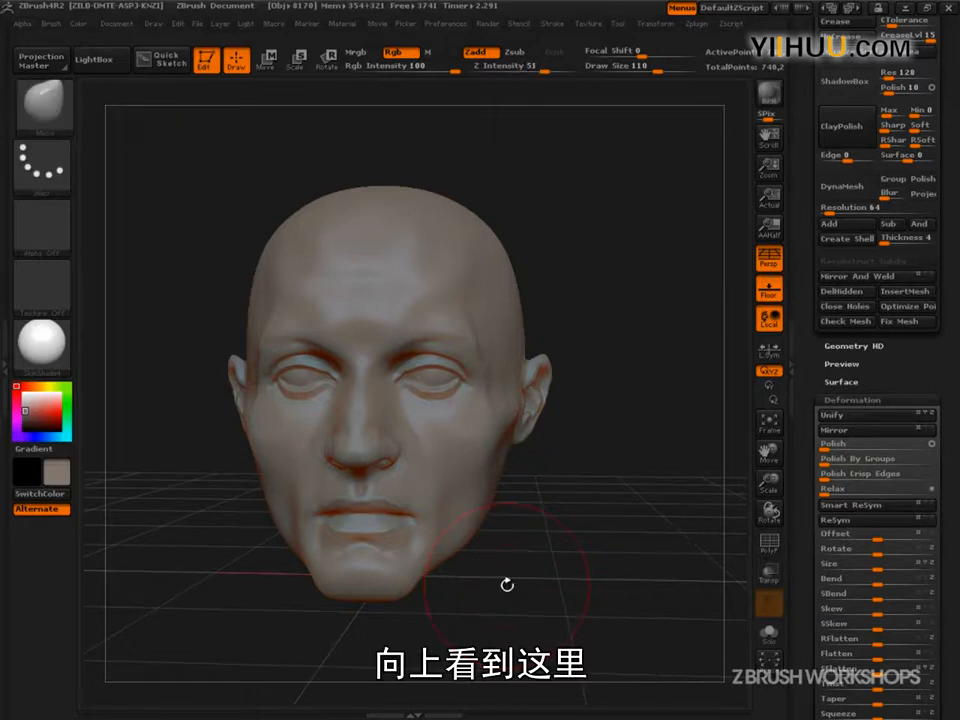
key(ctrl+2)
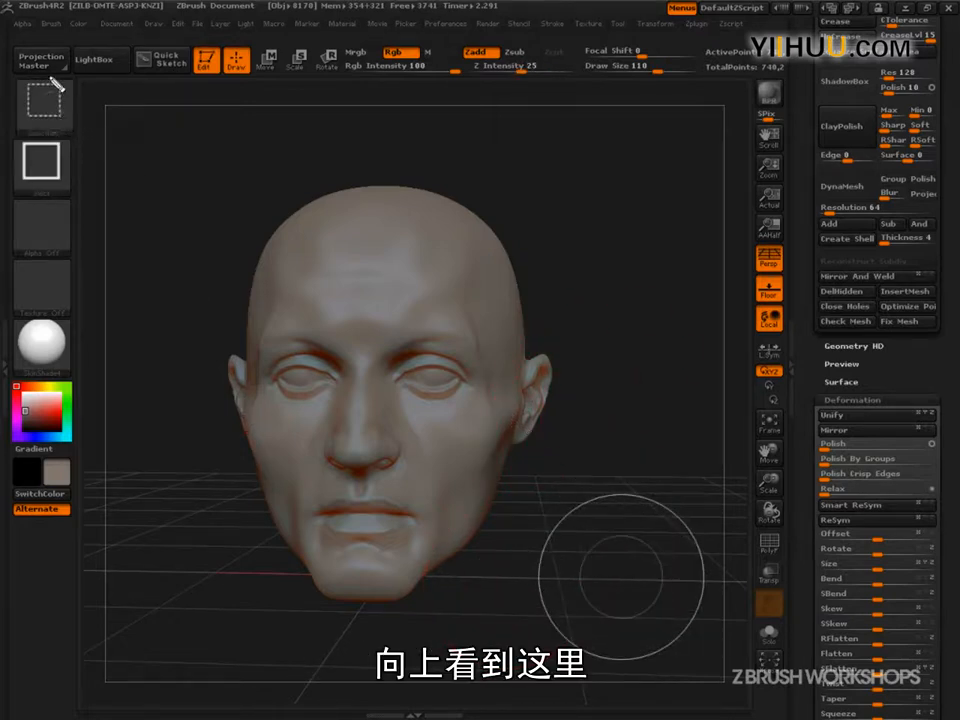
drag(45, 75, 72, 130)
mouse_move(188, 224)
mouse_down()
mouse_move(100, 156)
mouse_move(140, 132)
mouse_up()
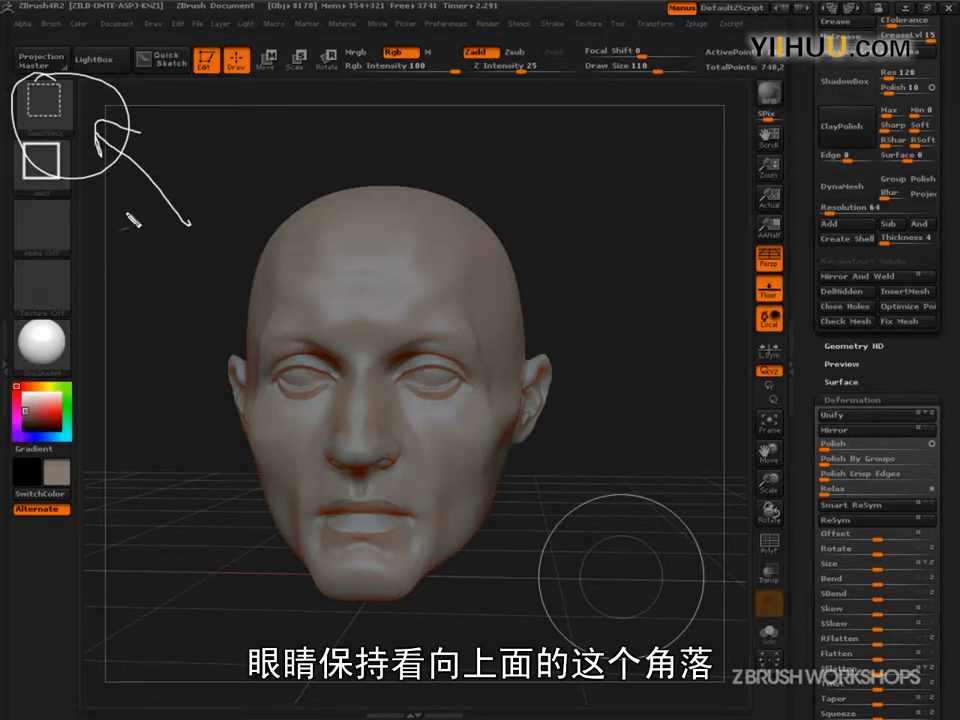
key(Escape)
key(3)
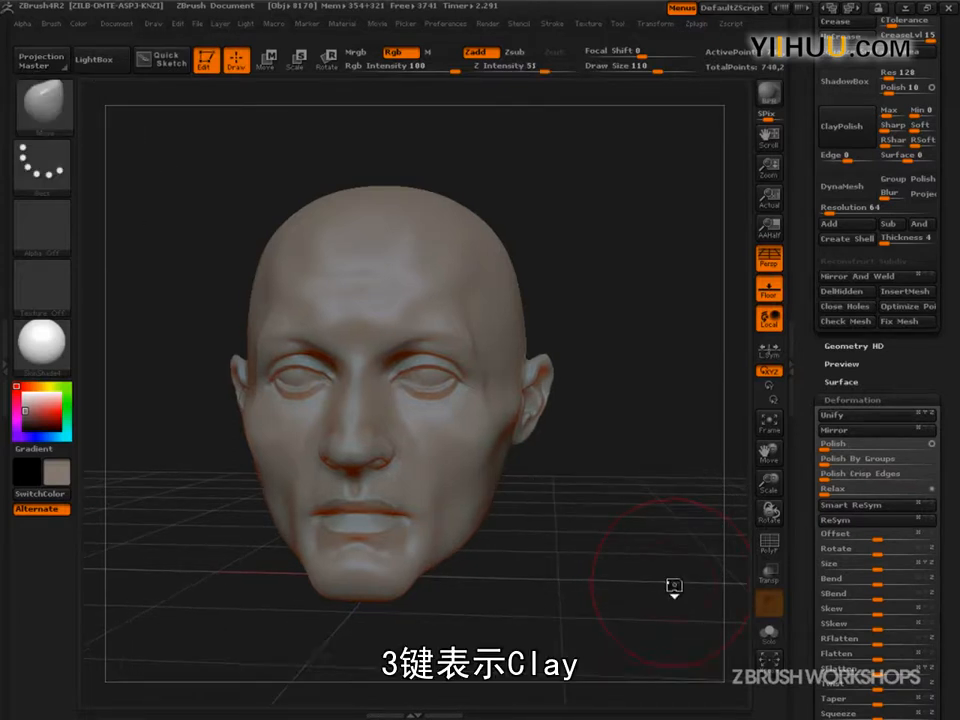
key(4)
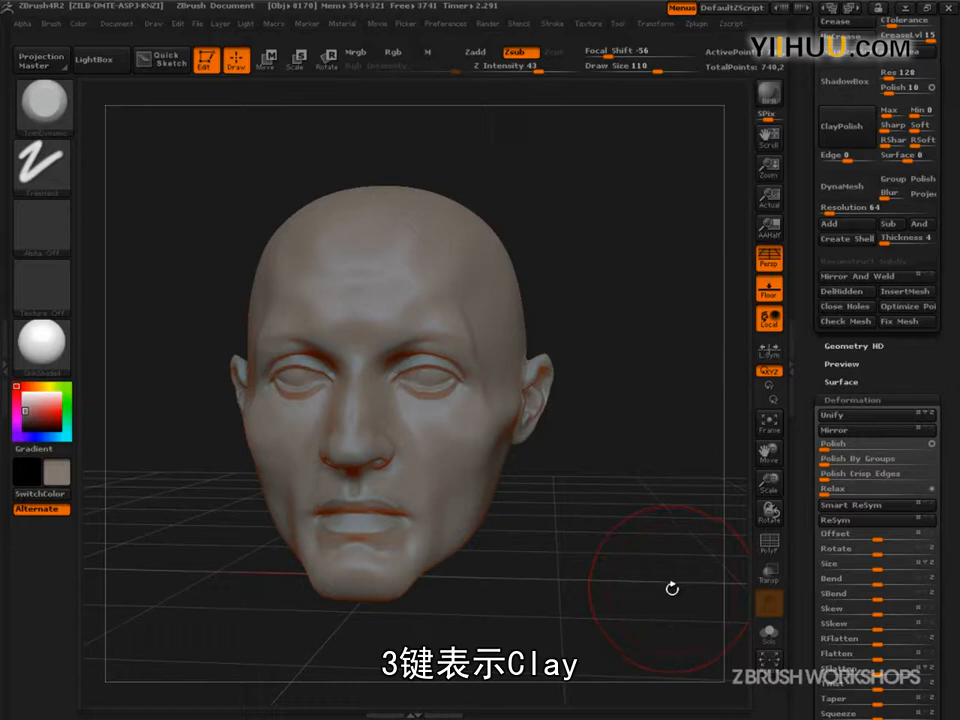
key(5)
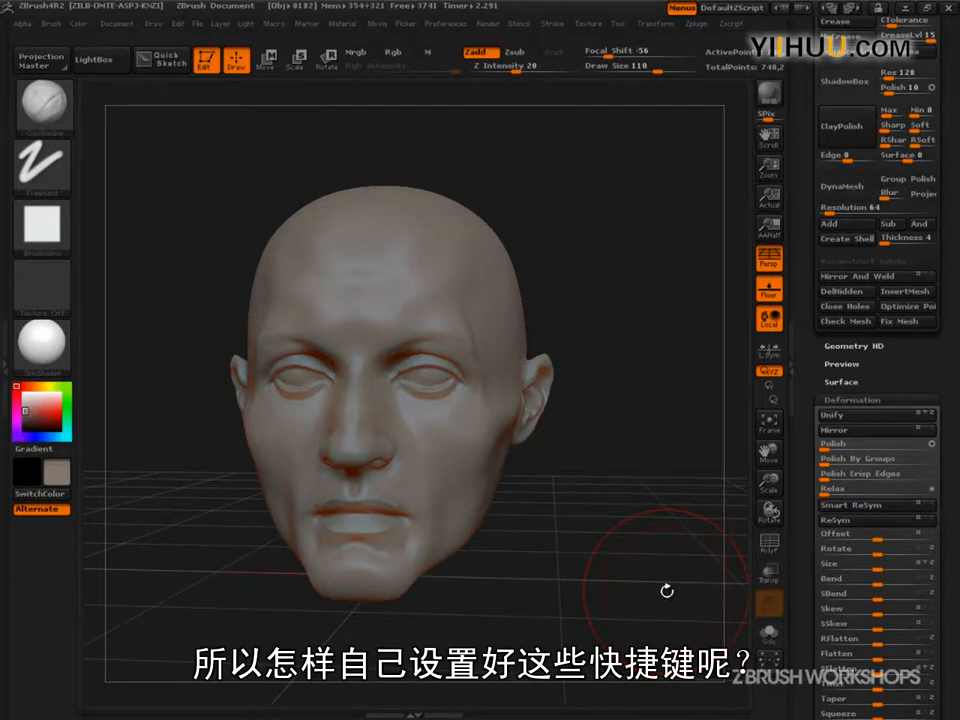
Dock the Brush palette in the tray above the Tool palette
drag(667, 591, 645, 590)
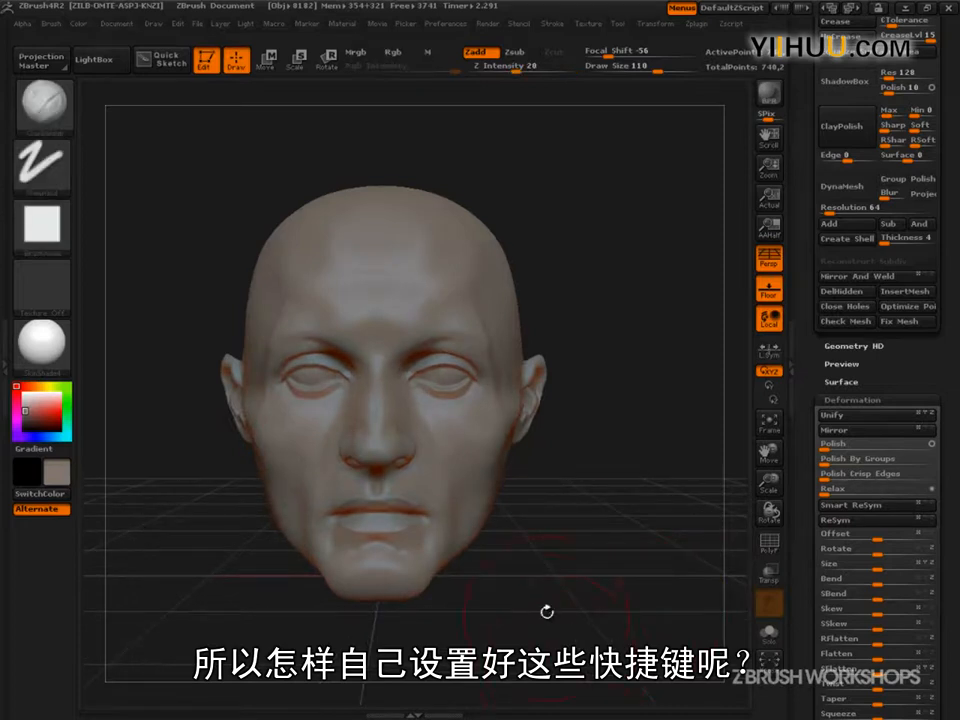
click(50, 23)
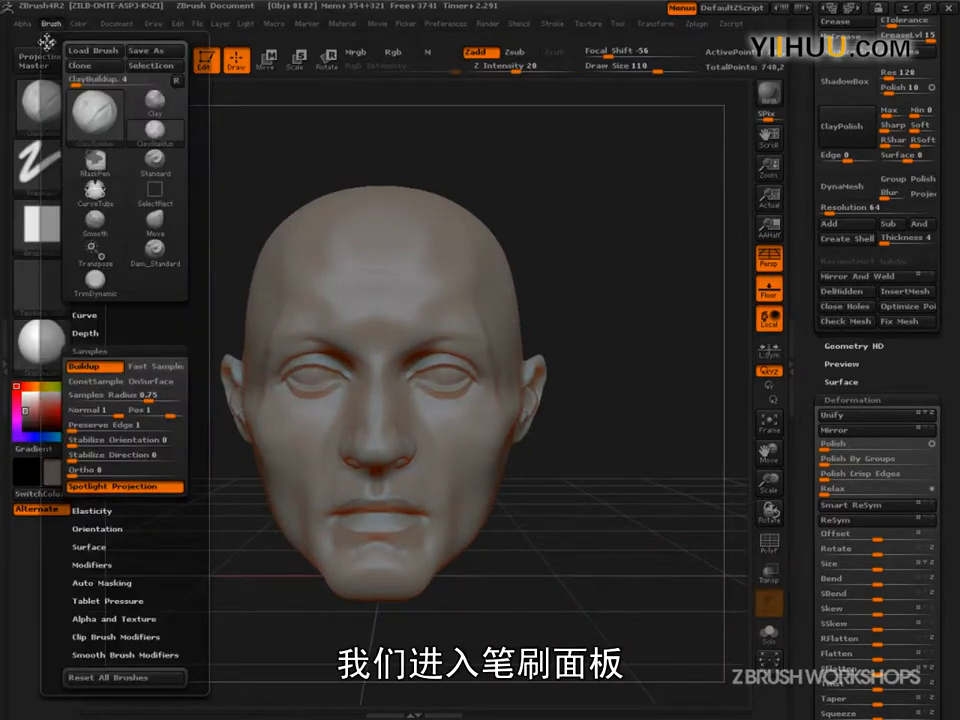
mouse_move(45, 41)
mouse_down()
mouse_move(360, 169)
mouse_move(831, 115)
mouse_up()
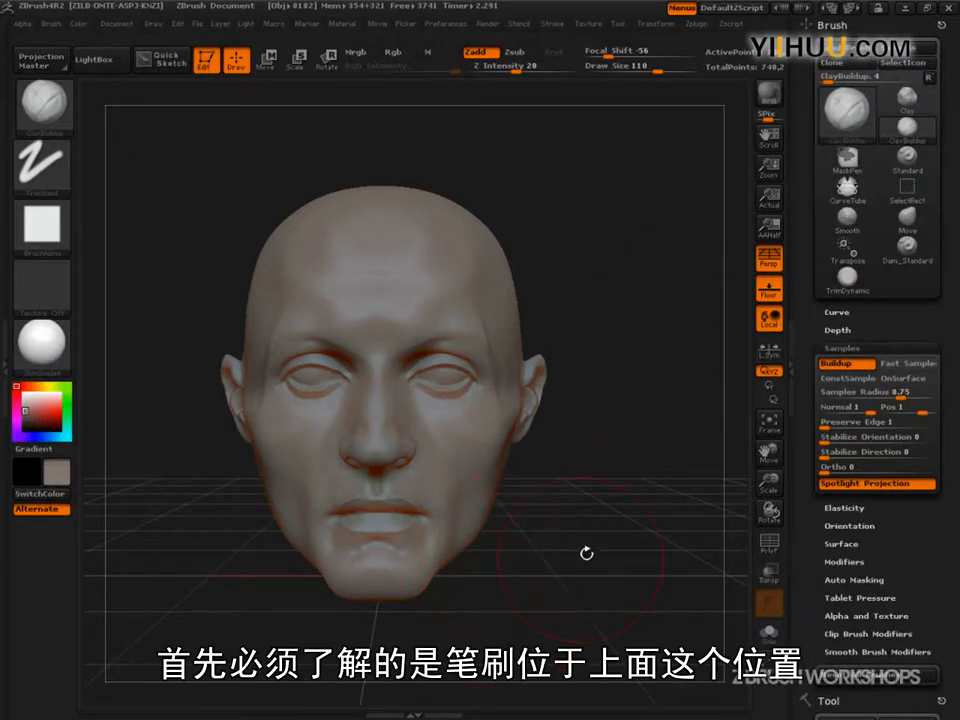
key(ctrl+shift)
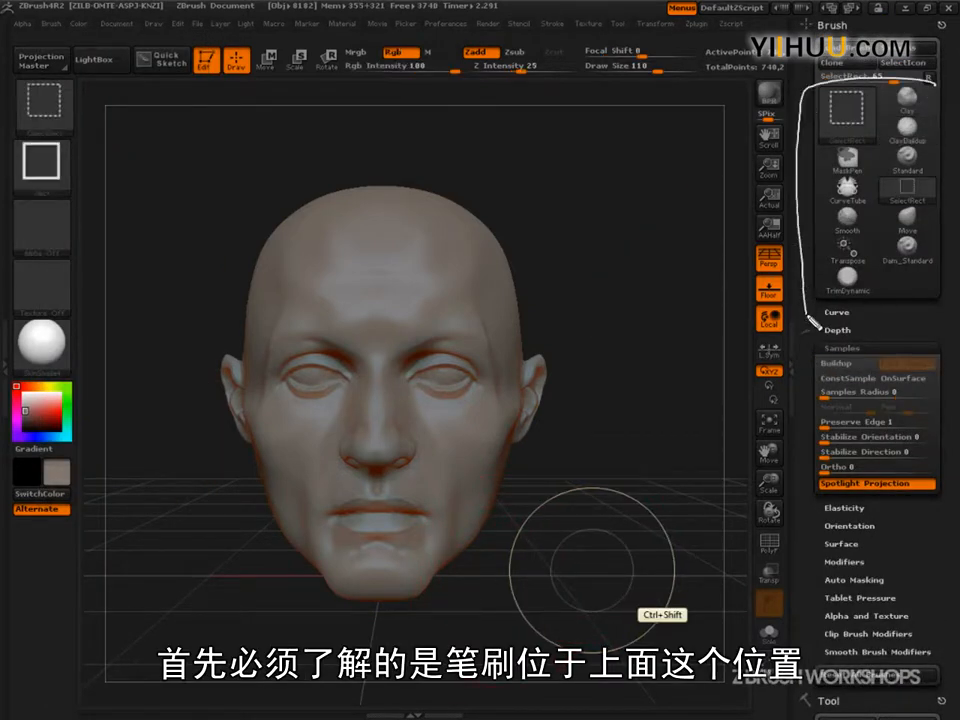
drag(813, 323, 936, 90)
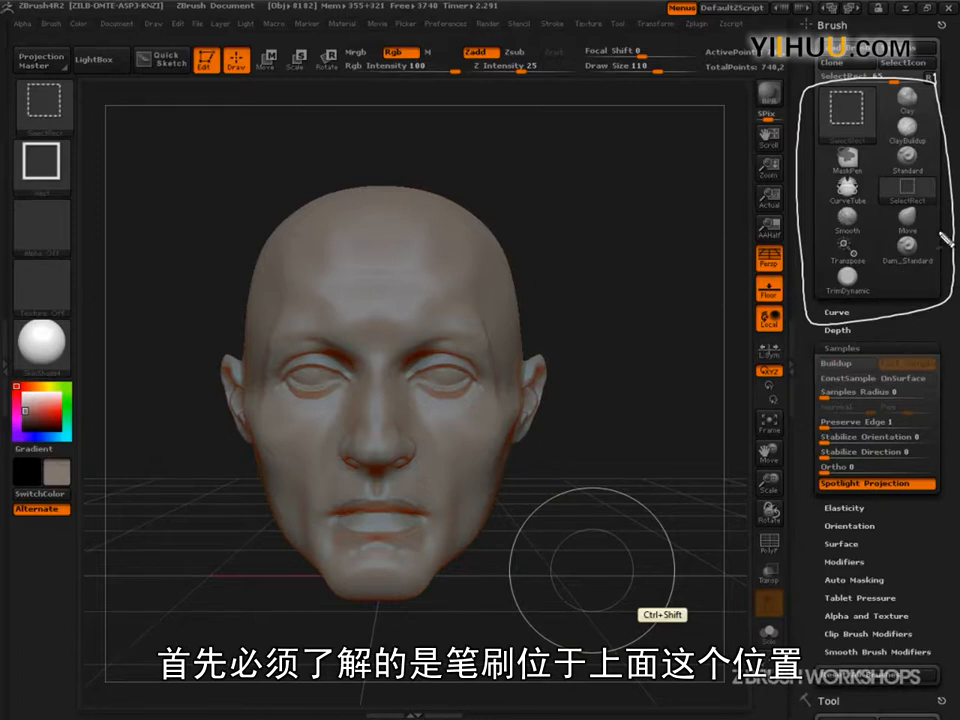
drag(866, 264, 862, 266)
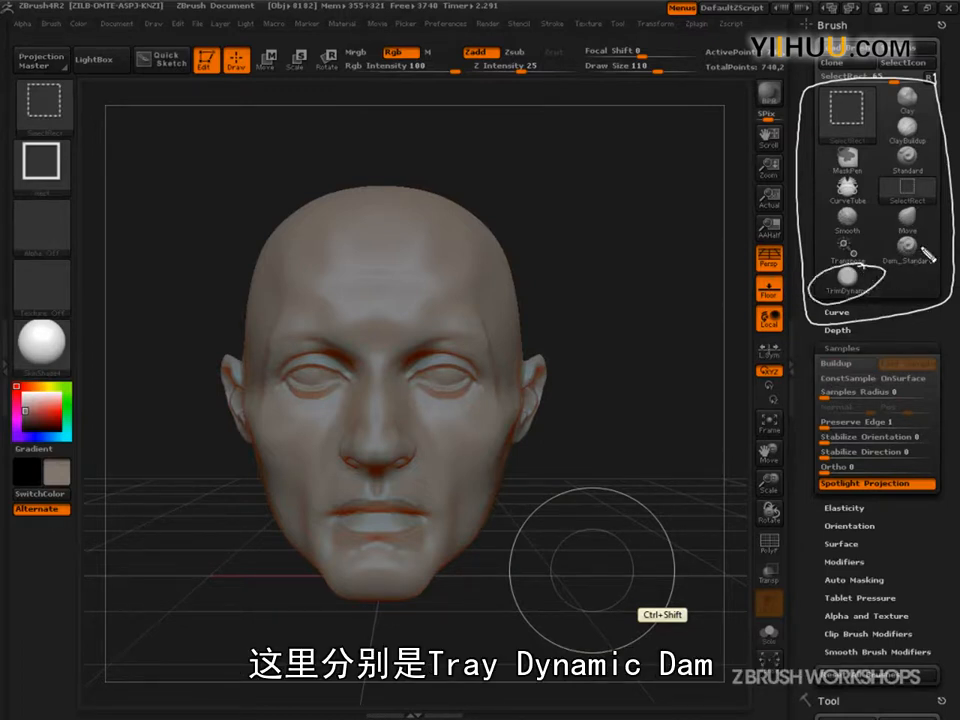
mouse_move(928, 256)
mouse_down()
mouse_move(900, 253)
mouse_move(917, 210)
mouse_move(930, 95)
mouse_move(887, 100)
mouse_up()
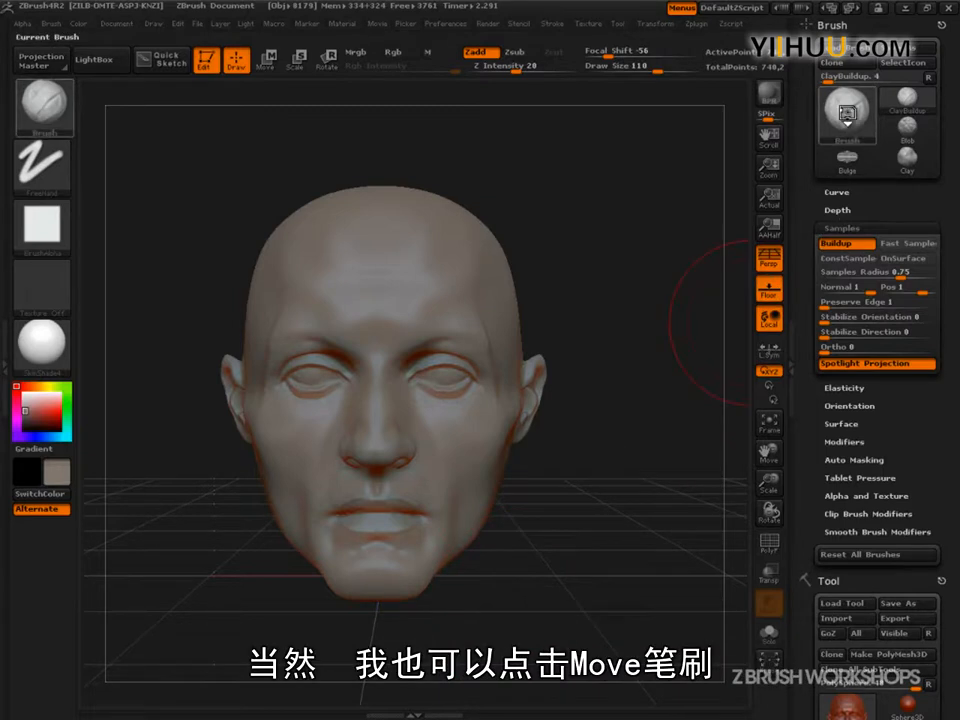
Add the Move and Standard brushes to the docked Brush palette by choosing each from the sculpting brush library
click(44, 100)
click(44, 100)
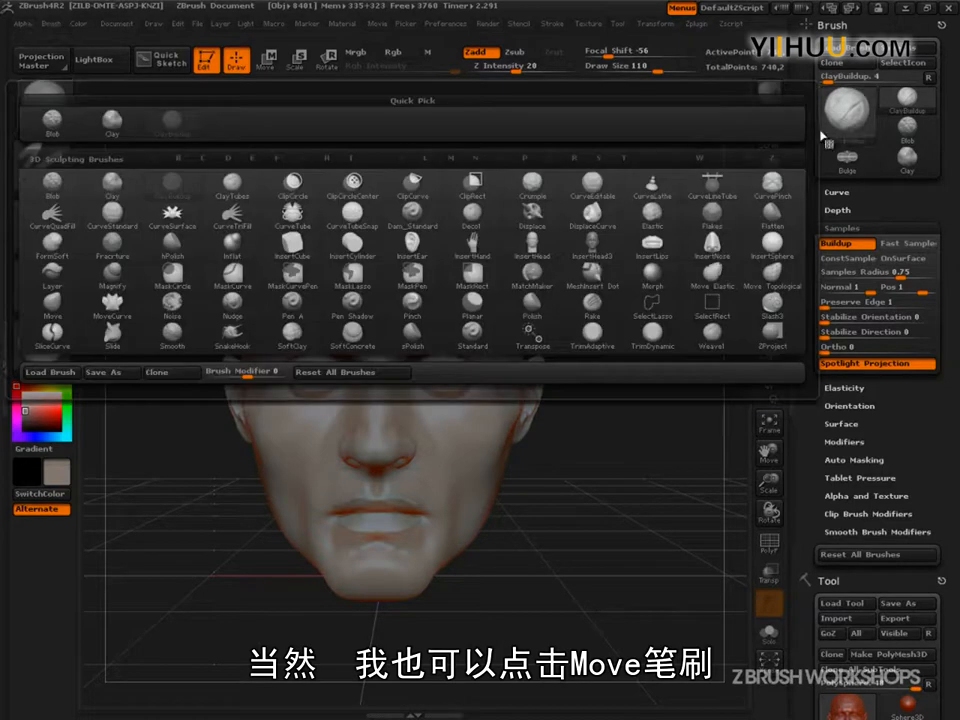
click(52, 302)
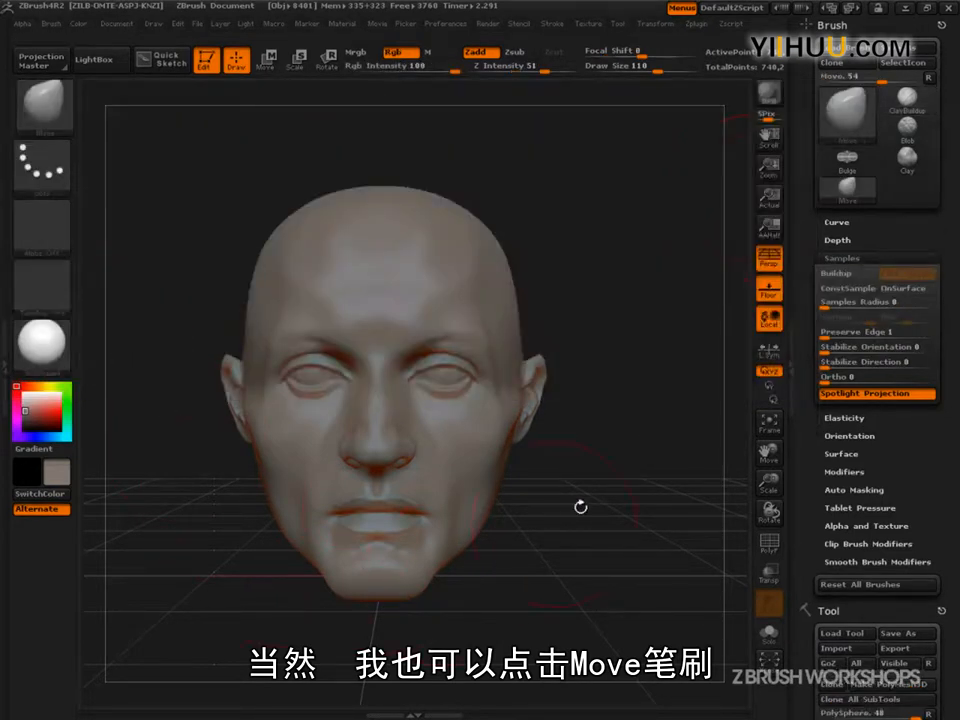
click(845, 120)
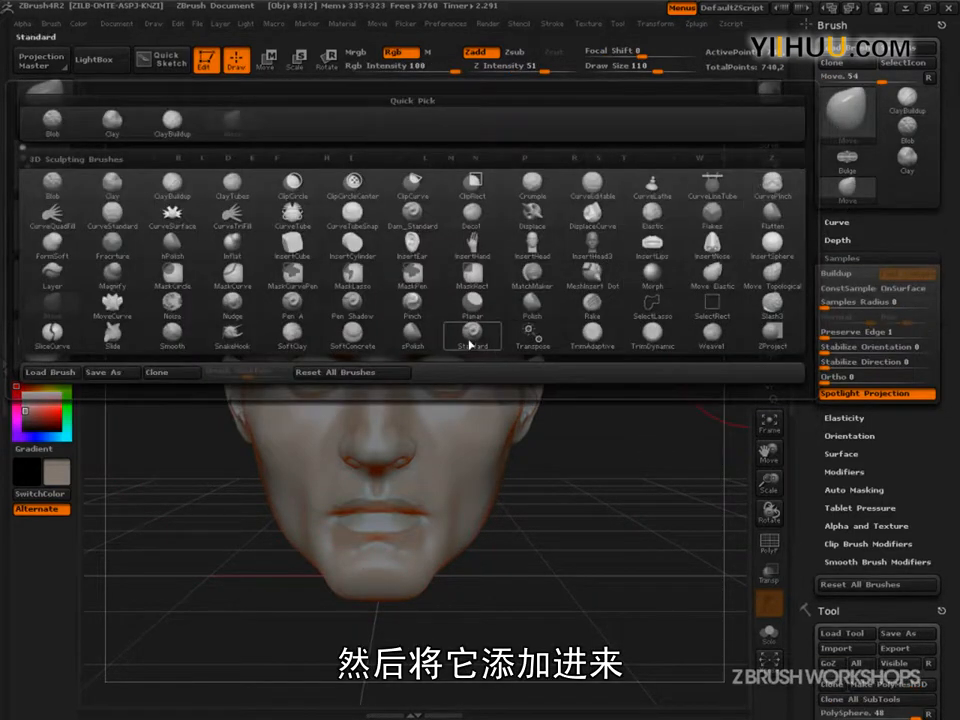
click(467, 336)
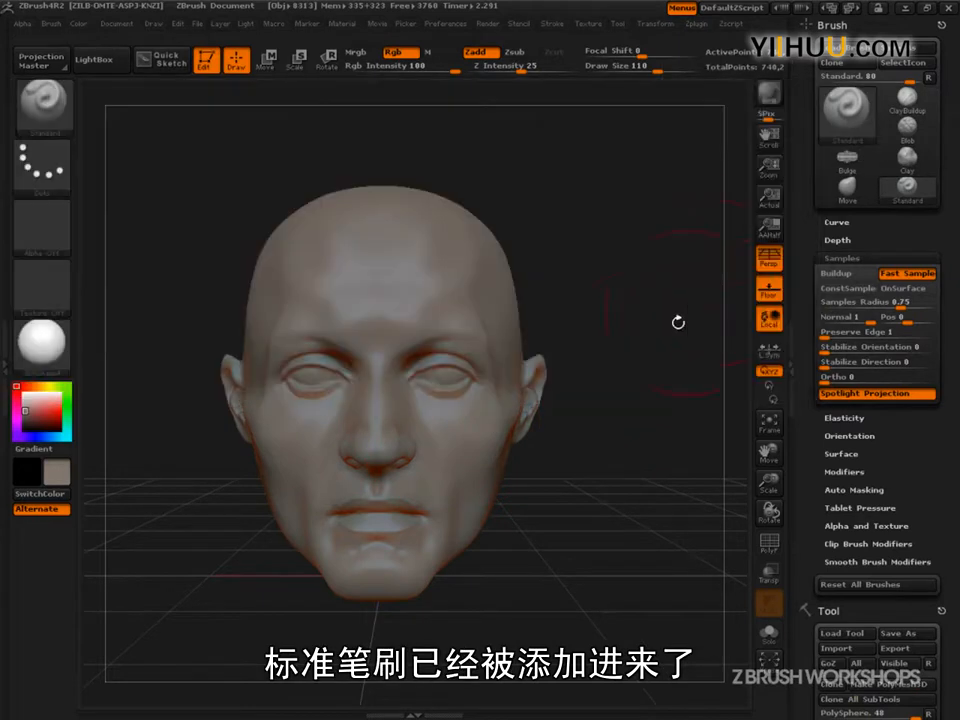
Add the TrimAdaptive and TrimDynamic brushes to the docked Brush palette from the sculpting brush library
click(44, 100)
click(593, 330)
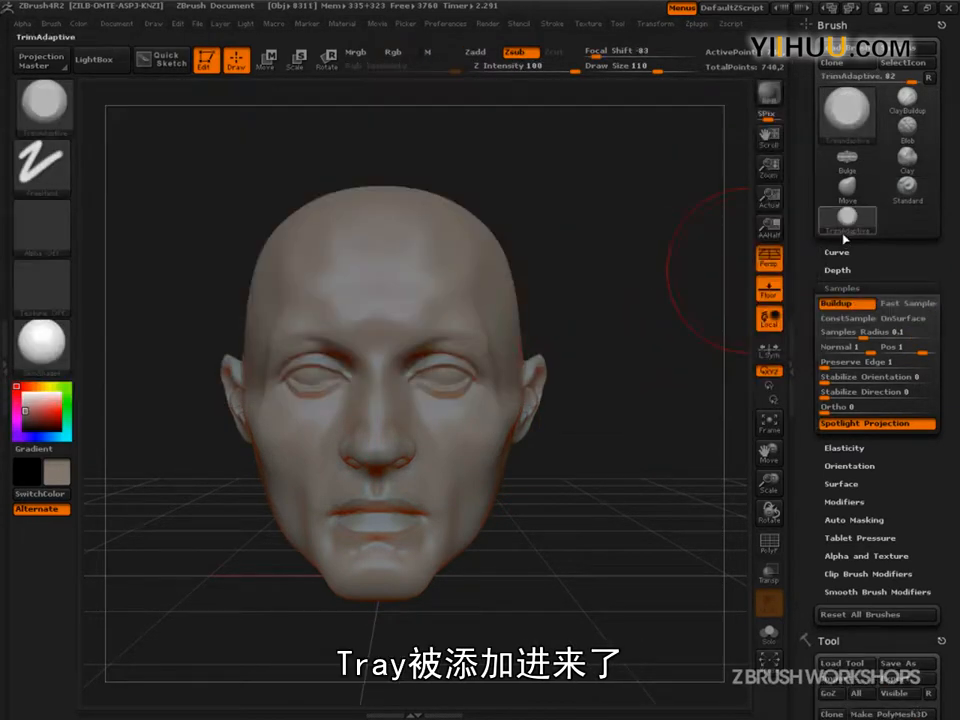
click(44, 100)
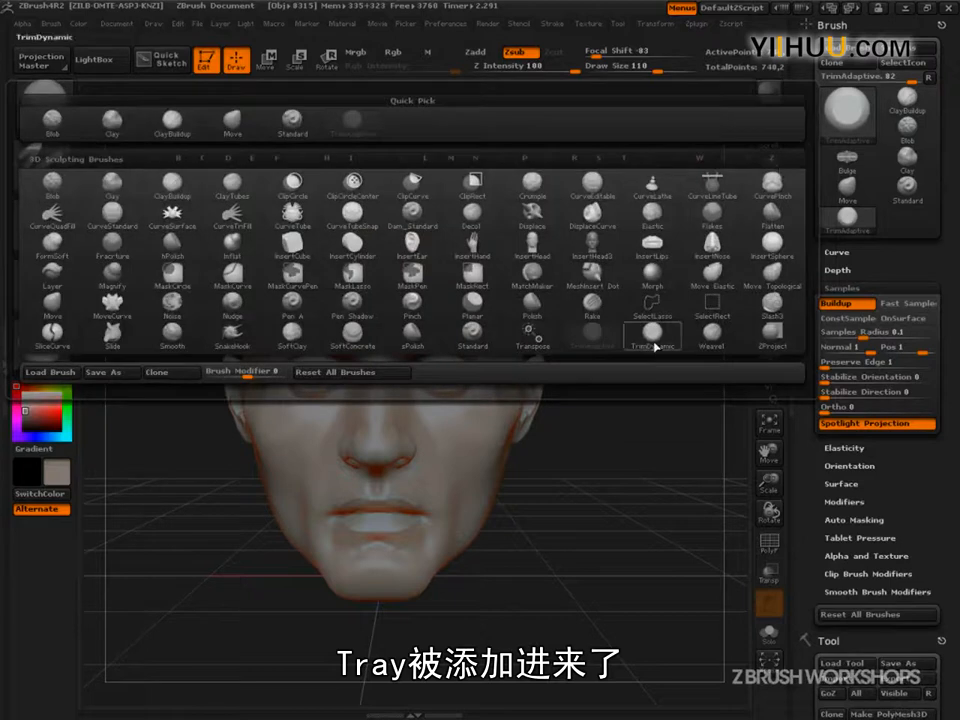
click(494, 258)
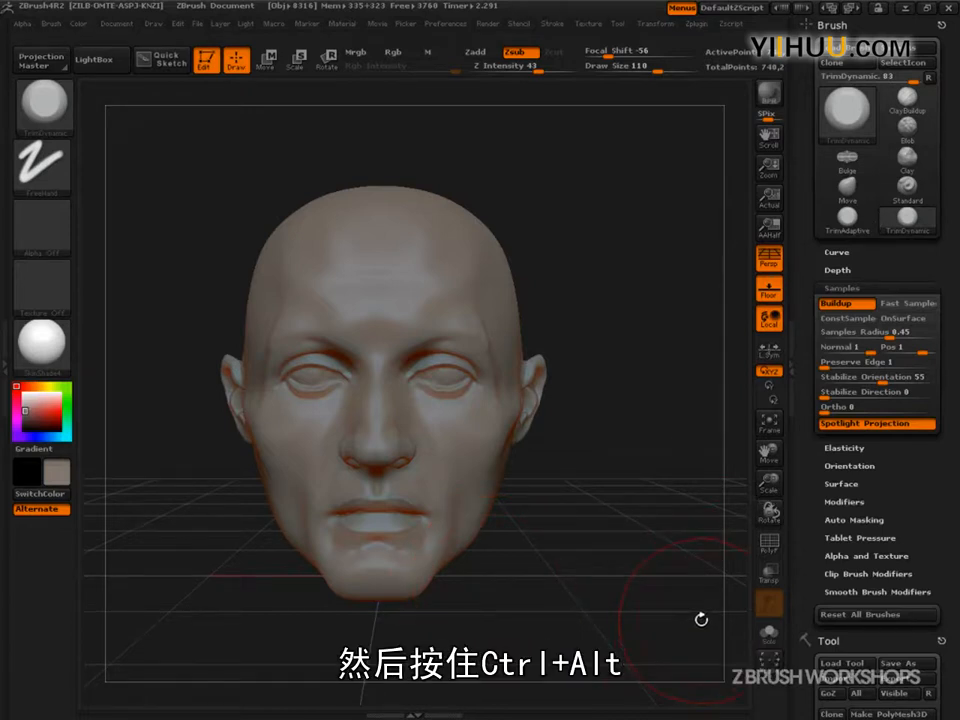
key(ctrl)
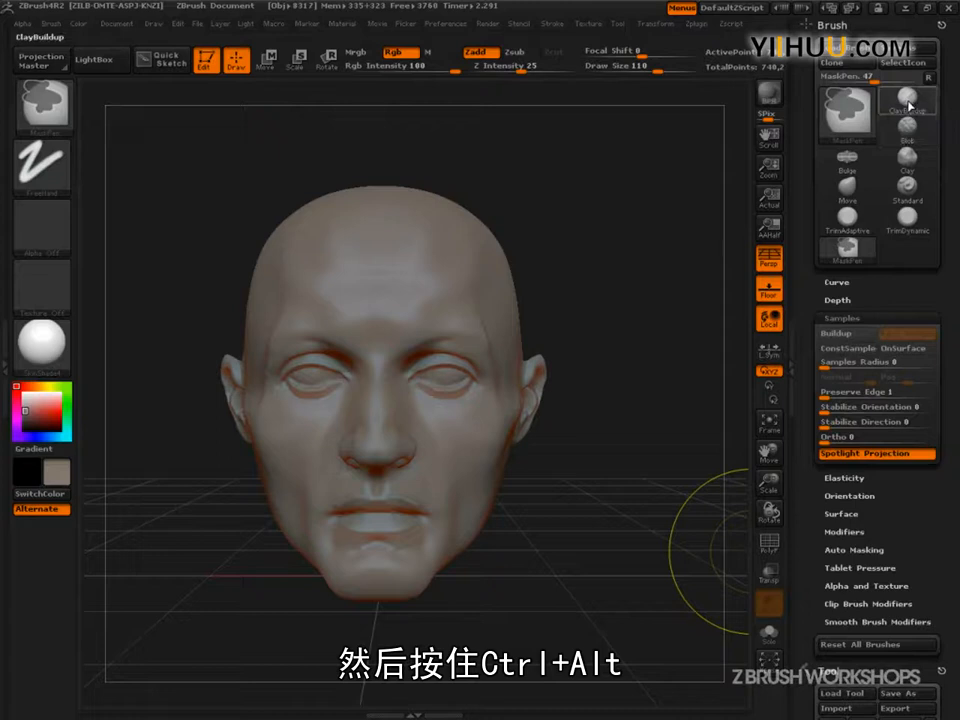
ctrl+alt+click(908, 100)
key(Escape)
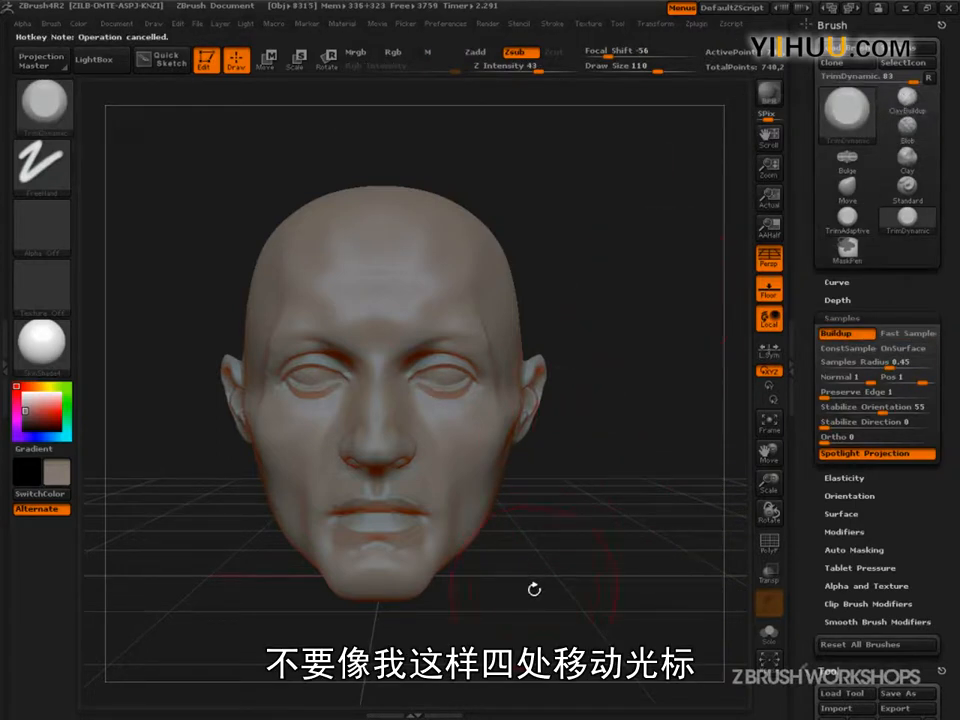
Assign custom hotkey 5 to the ClayBuildup brush and custom hotkey 7 to the Blob brush
key(ctrl)
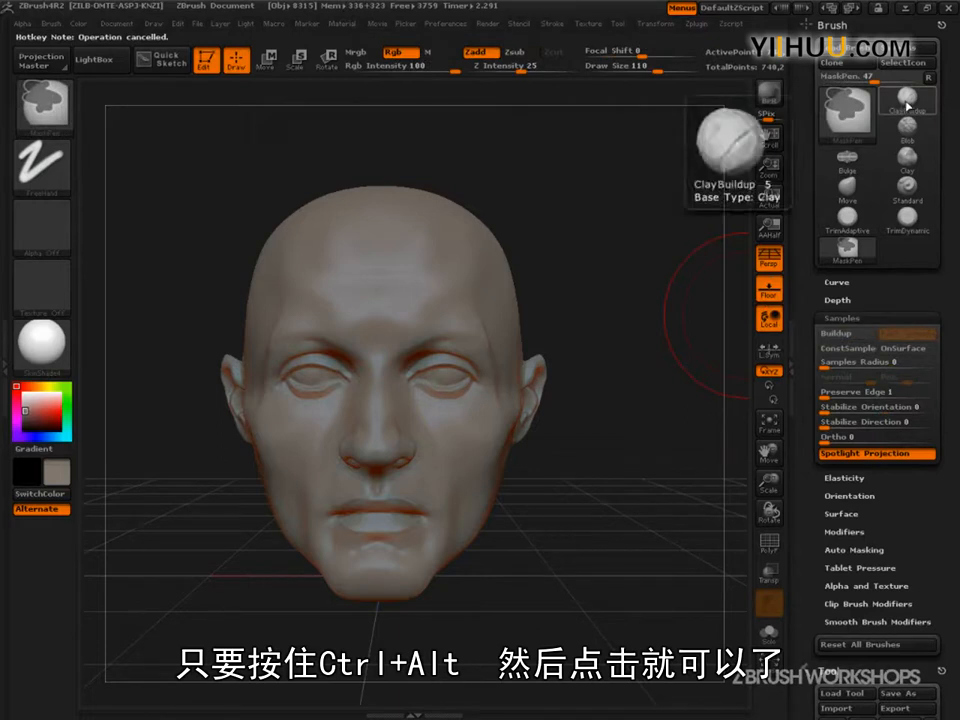
ctrl+alt+click(907, 103)
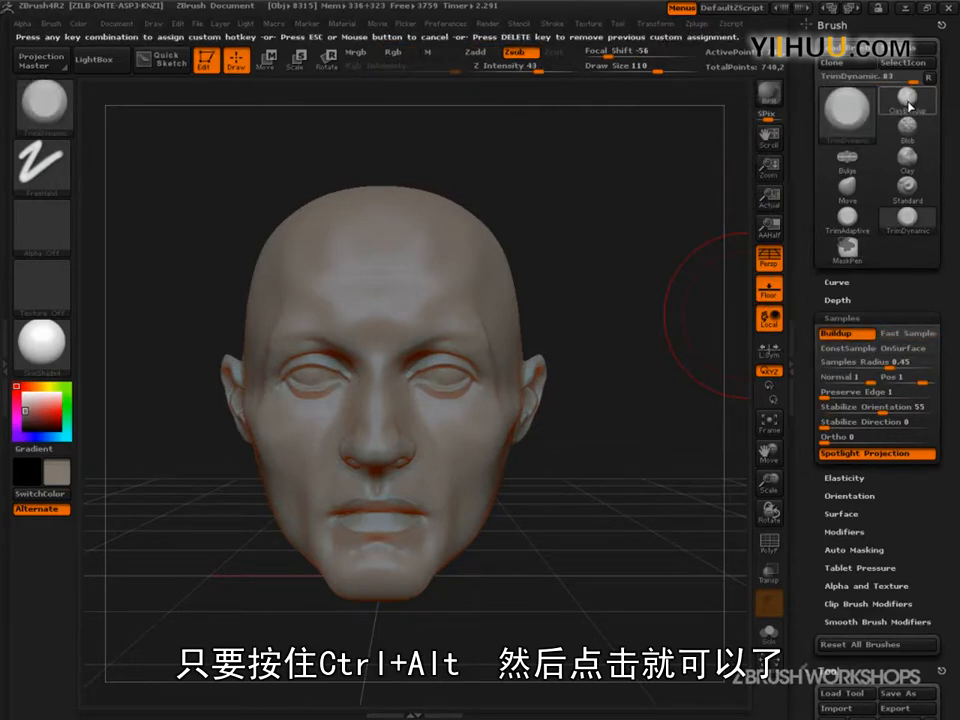
key(5)
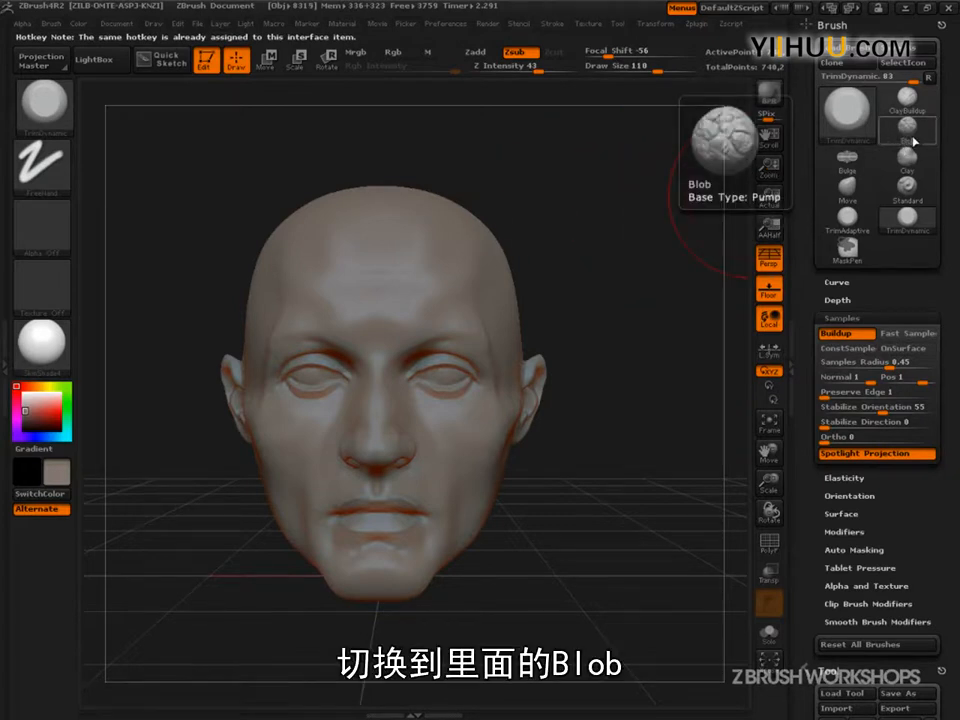
ctrl+alt+click(912, 140)
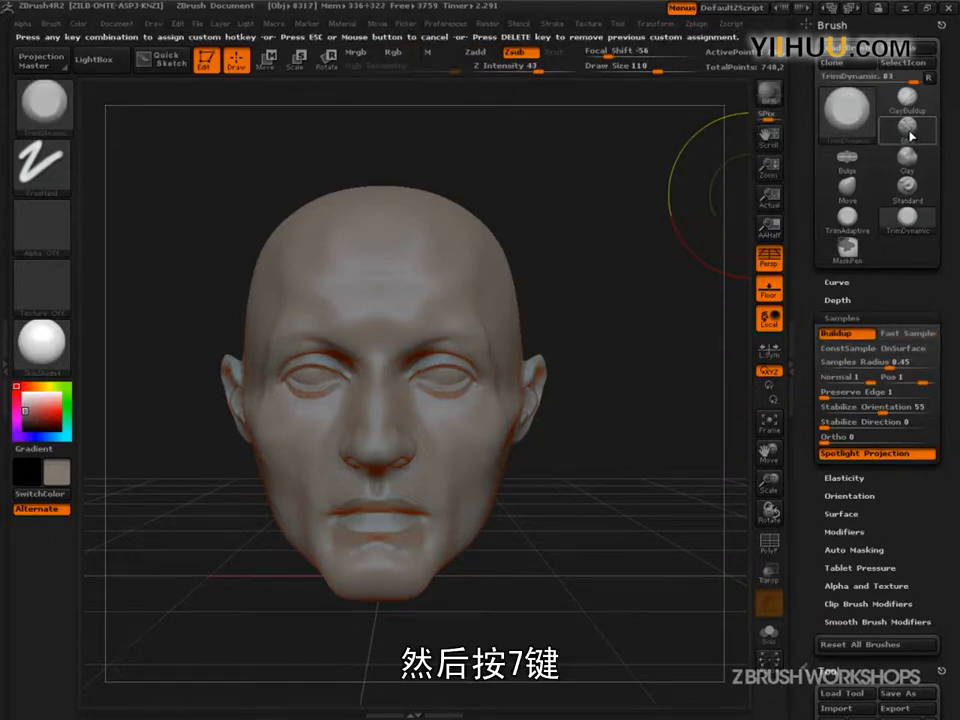
key(7)
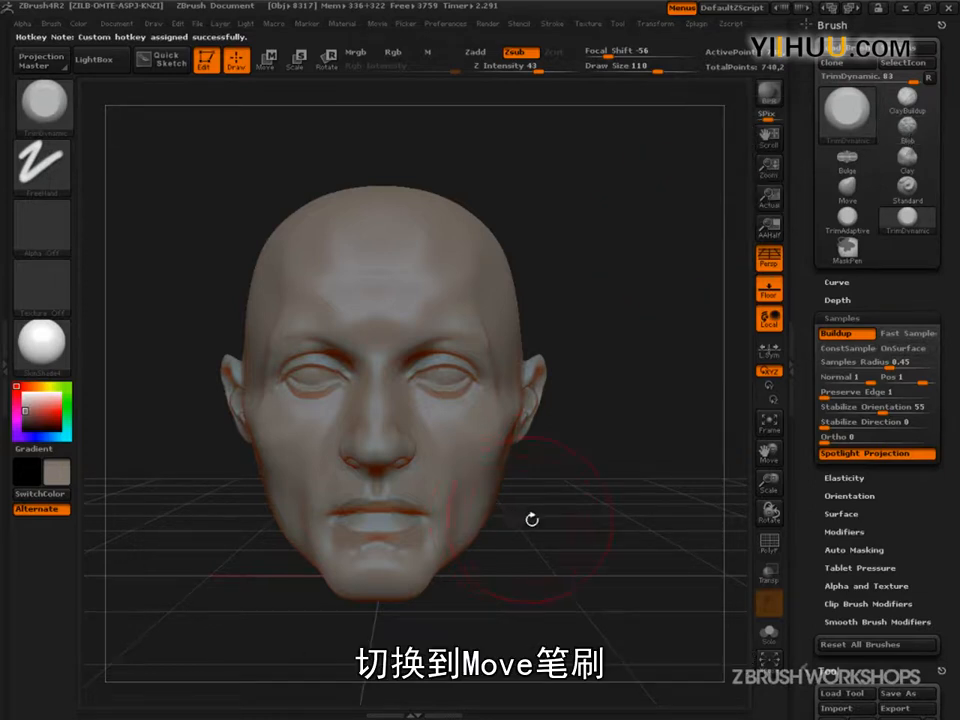
Test the assigned hotkeys 1, 2 and 7 by switching to the Standard, Move and Blob brushes
key(1)
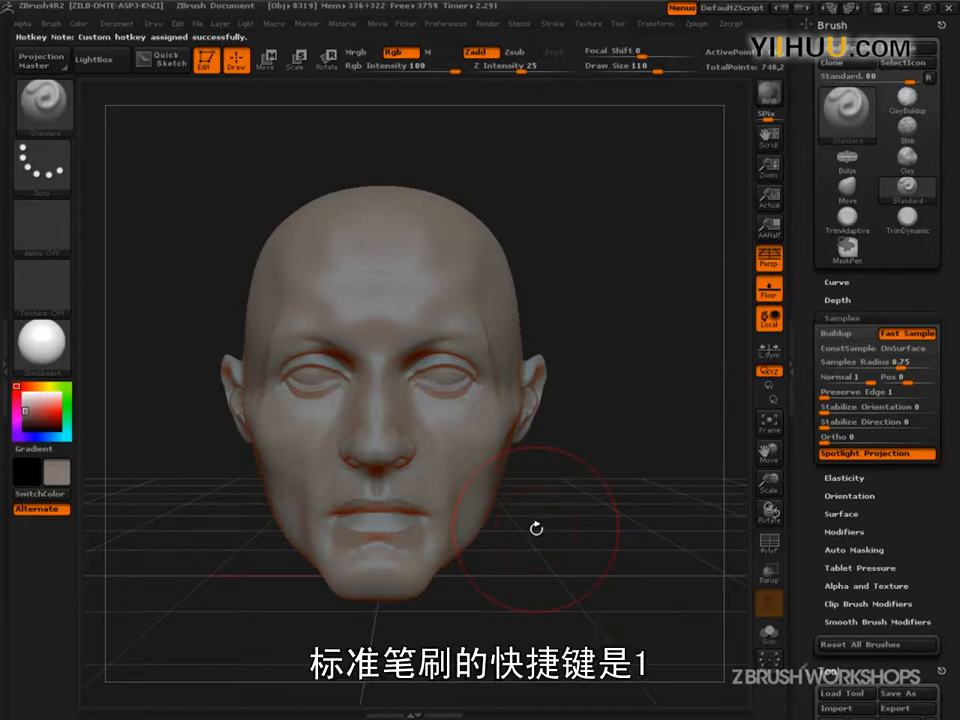
key(2)
key(7)
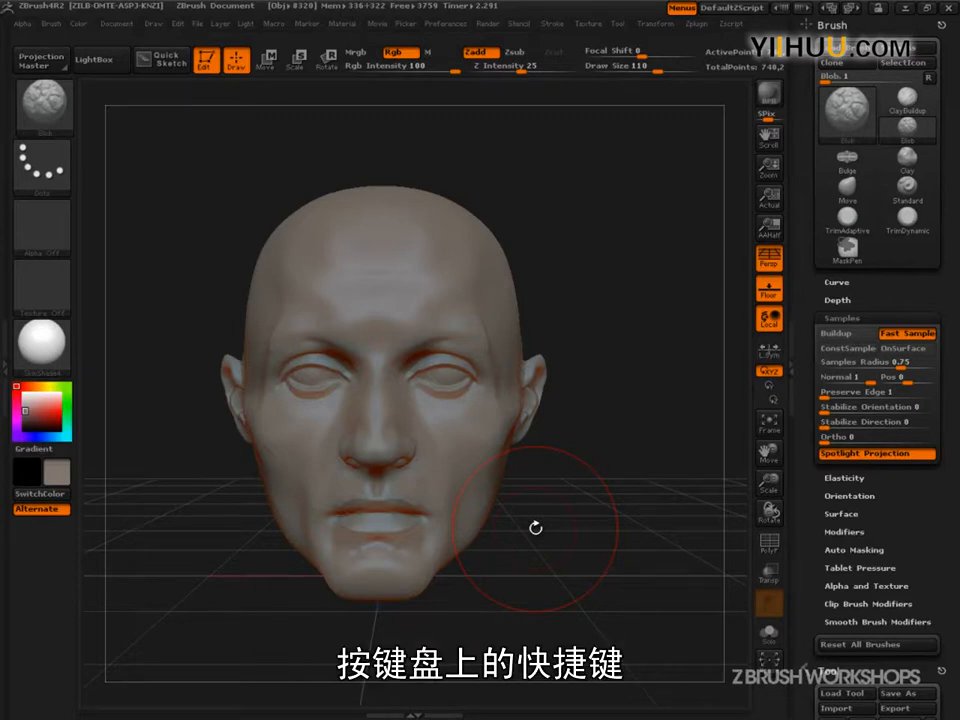
Open the Hotkeys section of the preferences
click(446, 23)
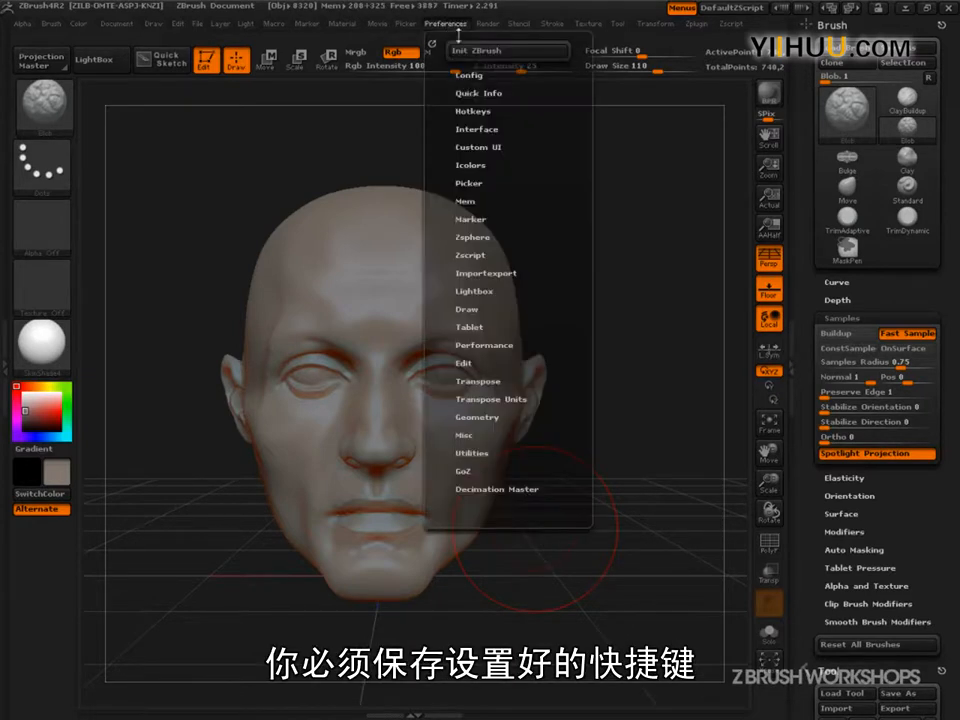
click(474, 111)
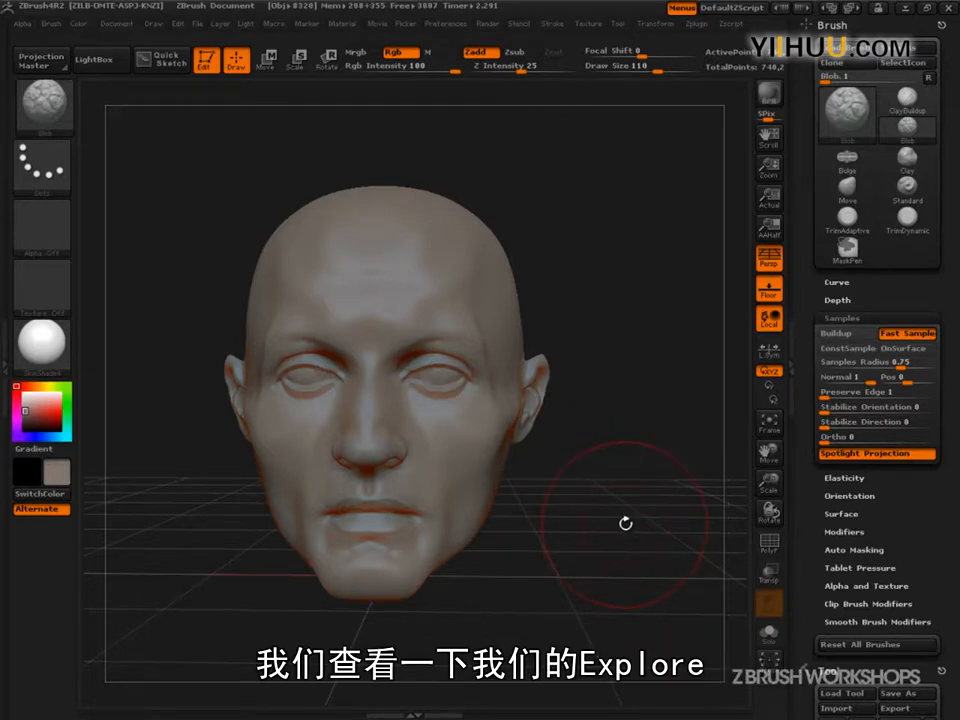
Switch to Windows Explorer at the ZStartup HotKeys folder and open the StartupHotkeys text file in Notepad
key(alt+Tab)
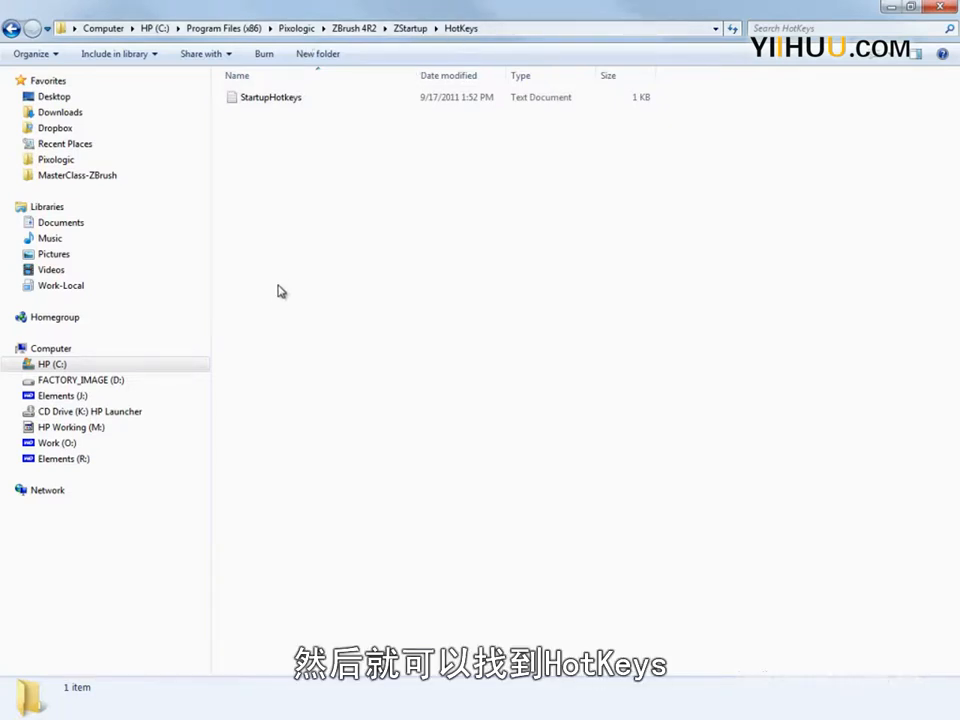
click(271, 99)
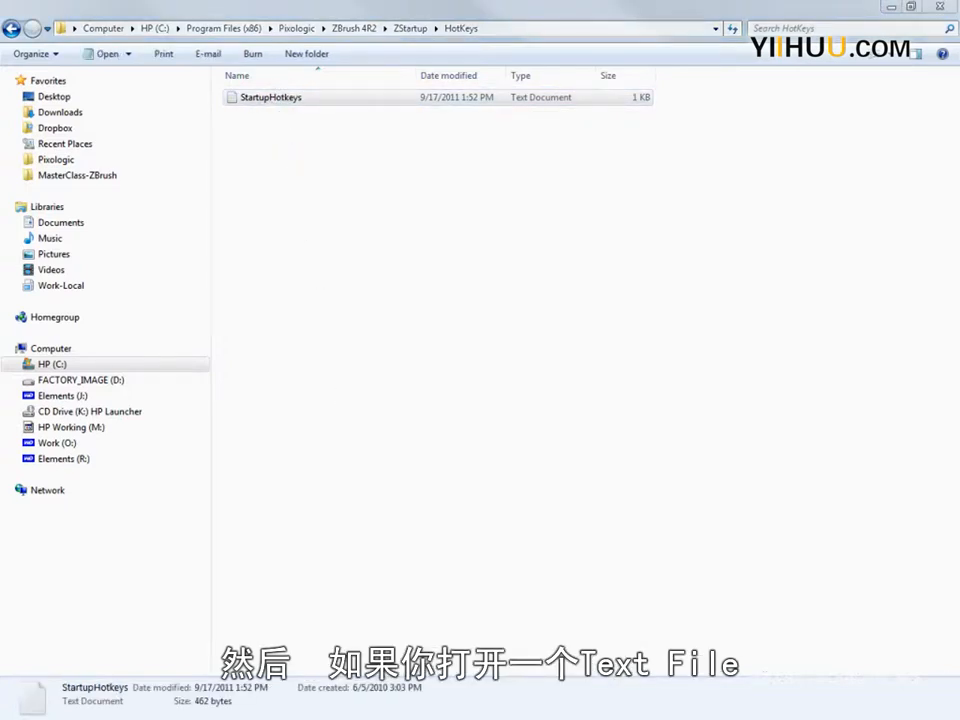
key(Return)
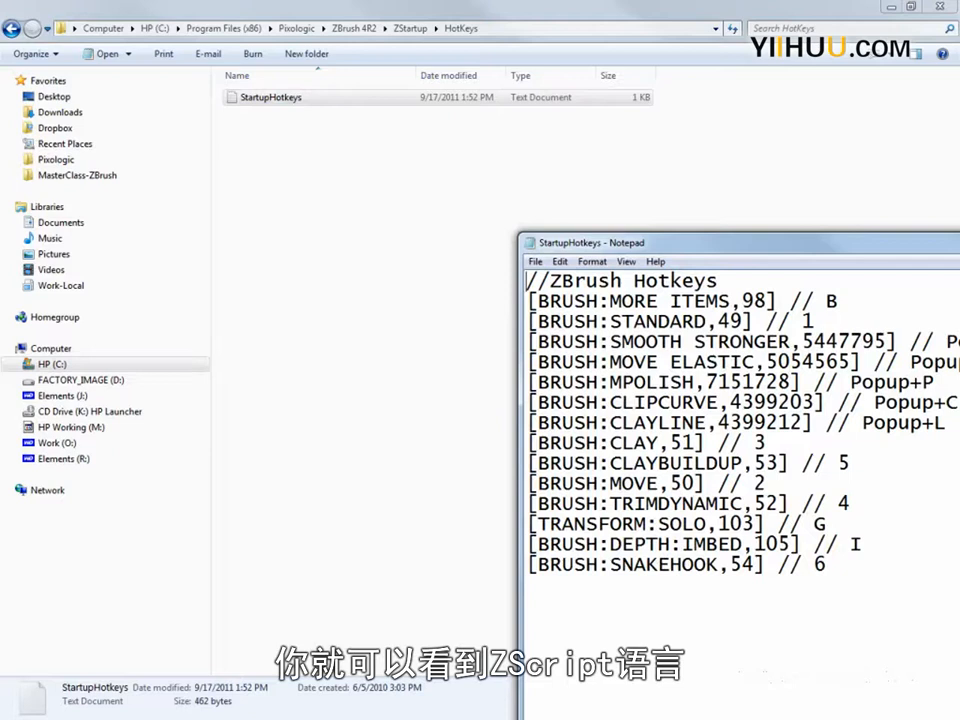
Examine the key codes and hotkeys listed for the ClipCurve and SnakeHook brushes in the StartupHotkeys file, and close it
drag(887, 242, 481, 85)
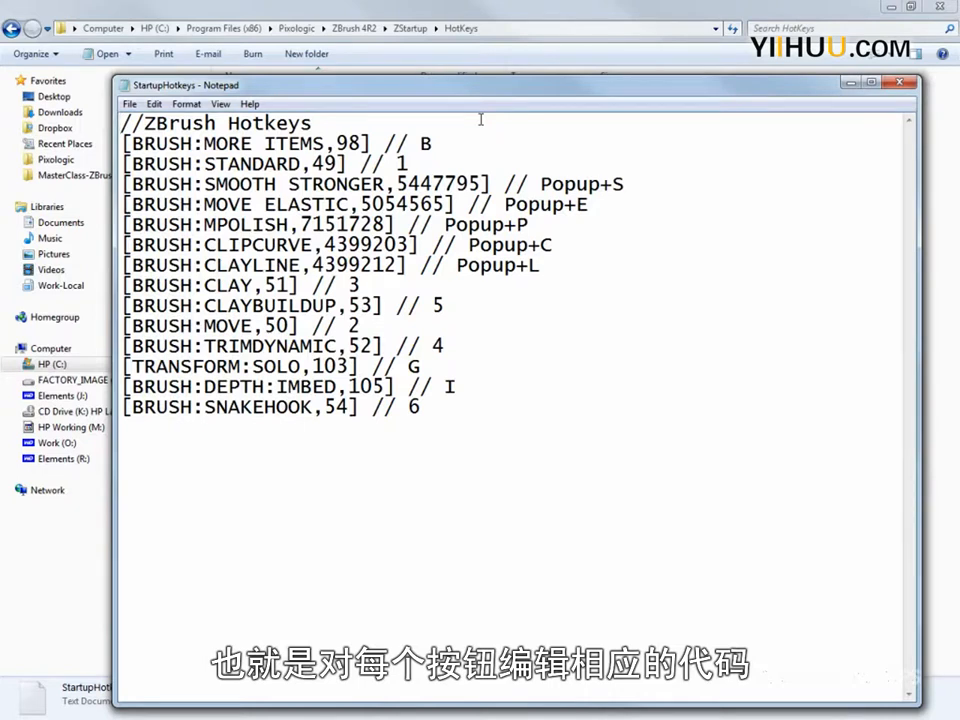
double_click(405, 244)
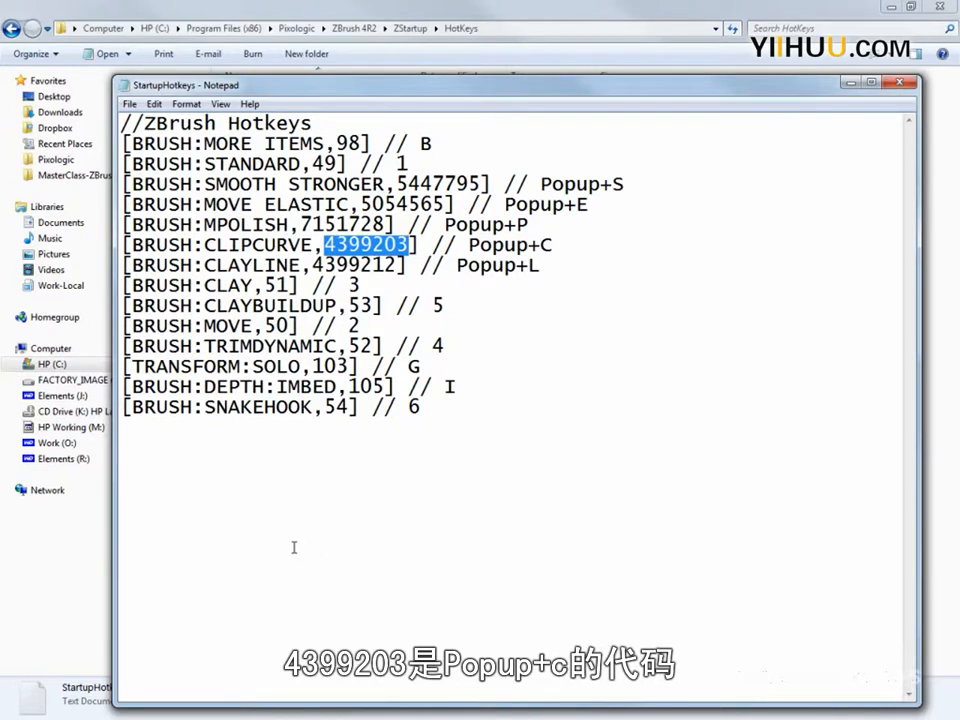
click(461, 413)
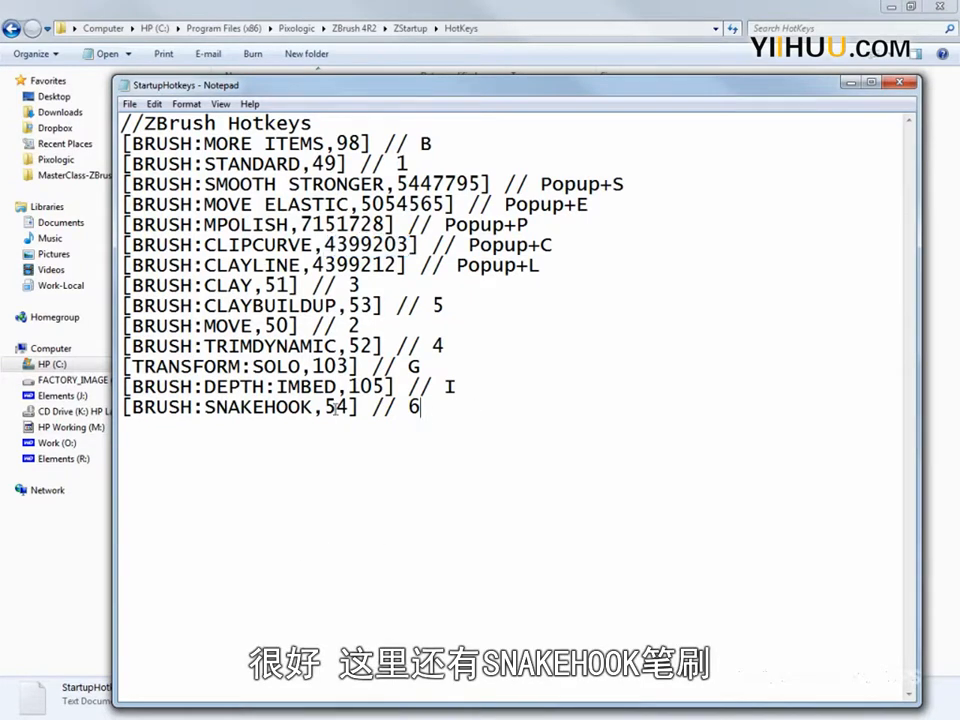
drag(204, 407, 313, 407)
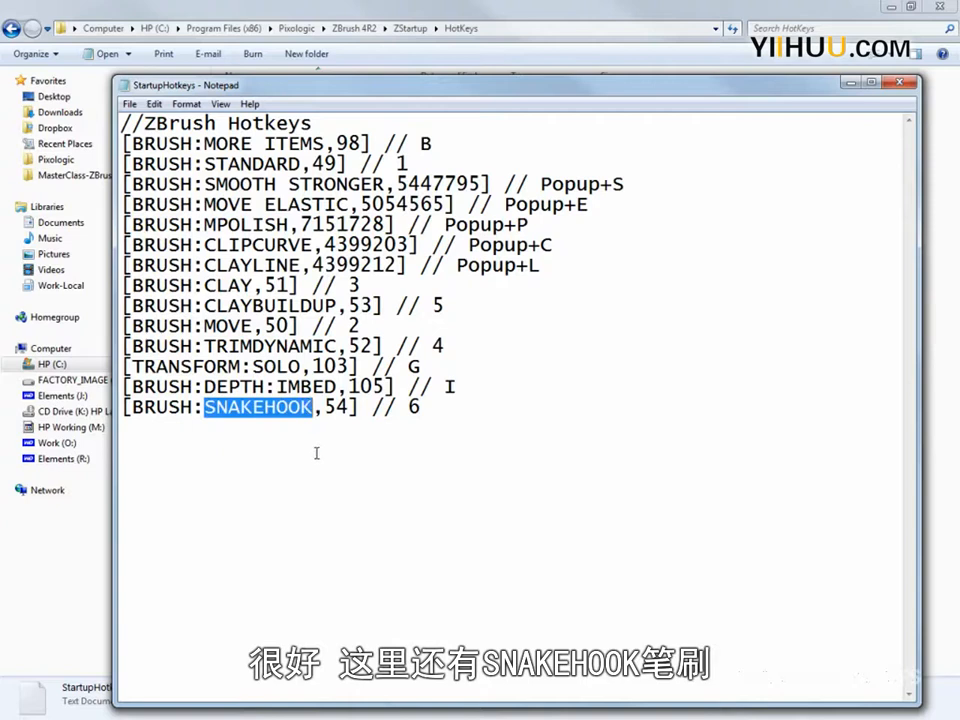
double_click(336, 407)
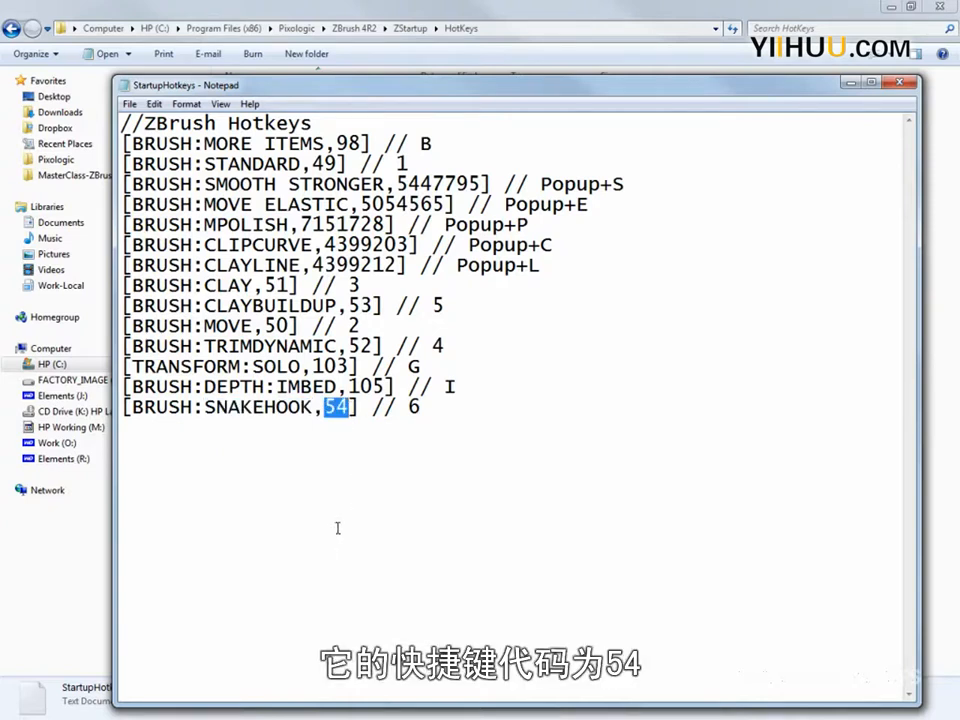
double_click(413, 407)
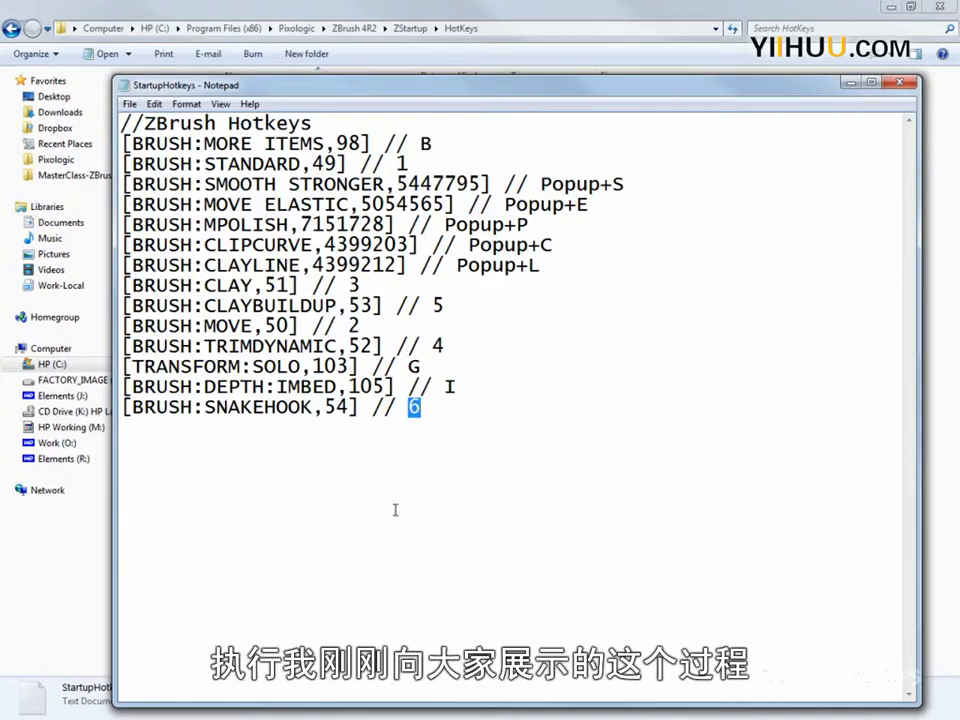
key(alt+F4)
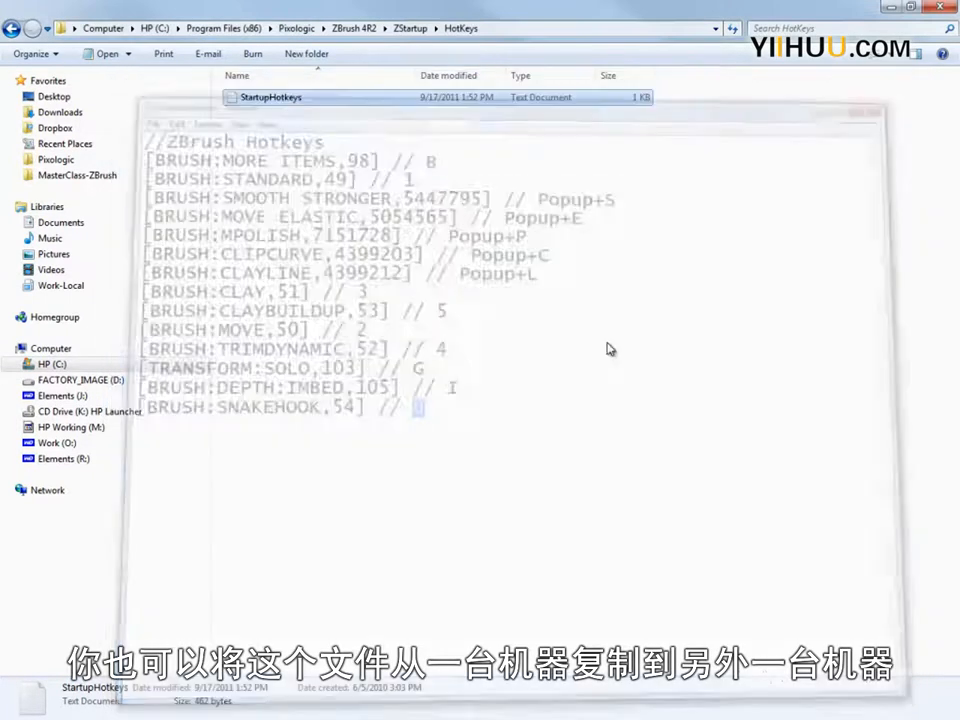
key(F2)
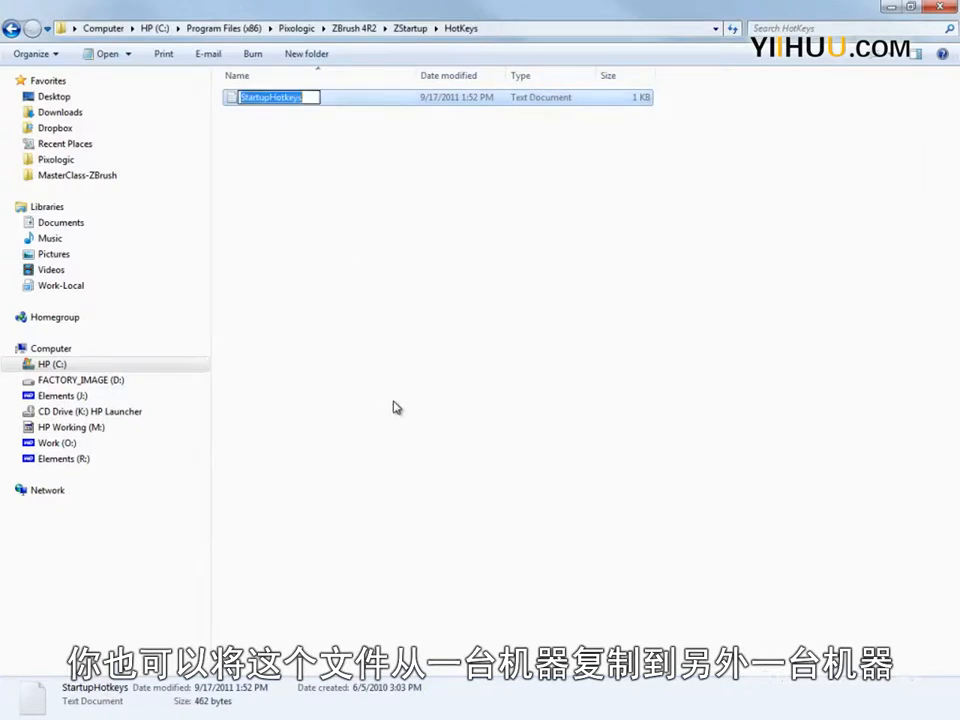
click(488, 383)
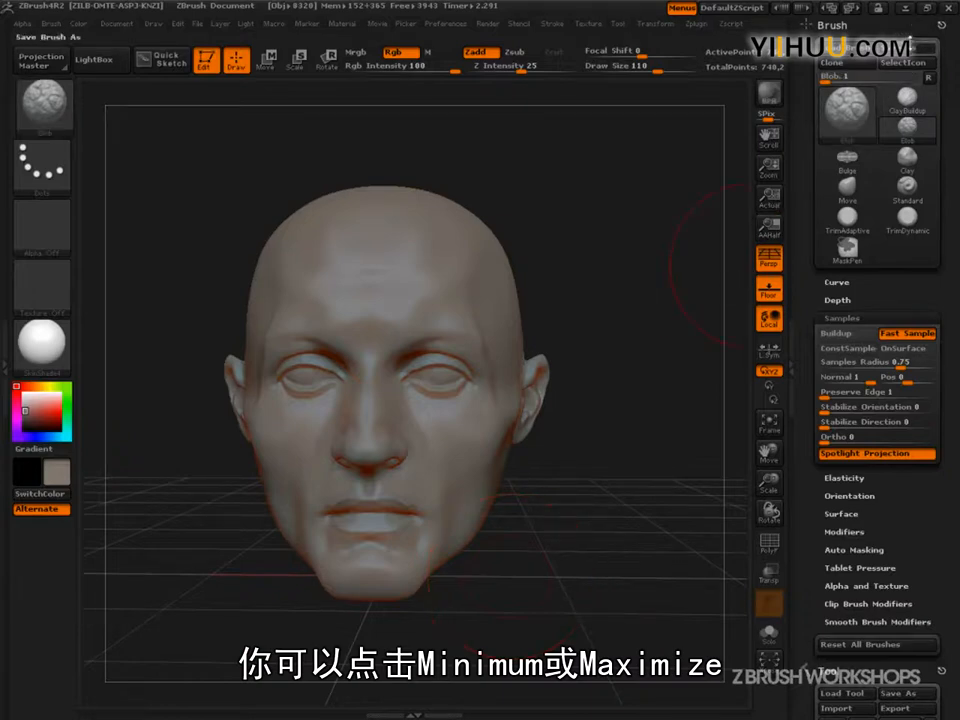
Switch to ZBrush, restore its window from maximized, and move and enlarge the window to nearly fill the screen
click(906, 9)
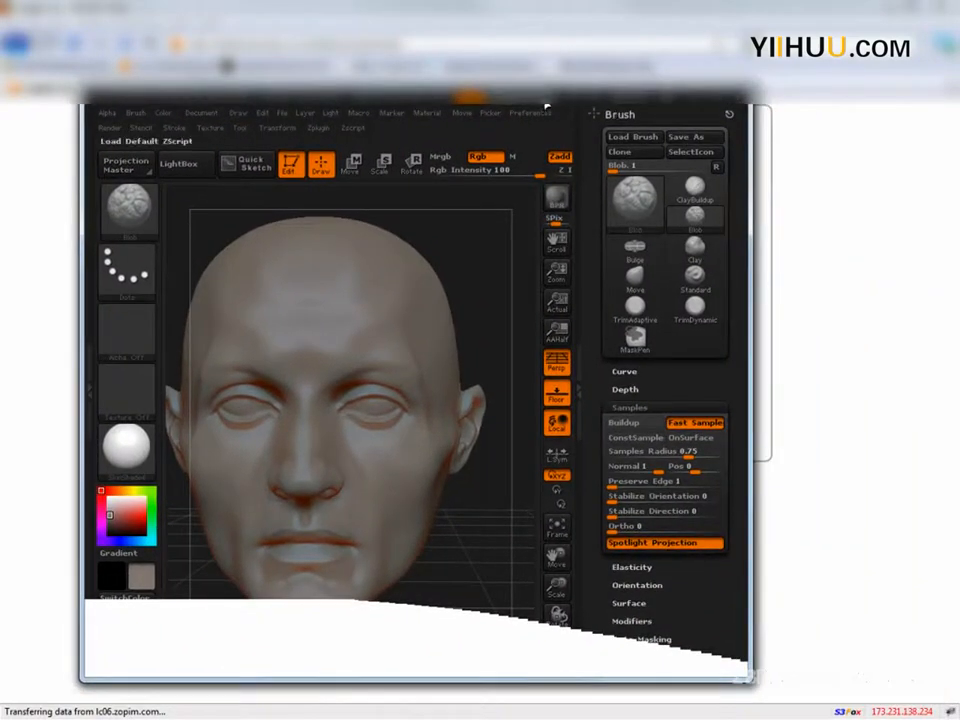
drag(302, 100, 222, 18)
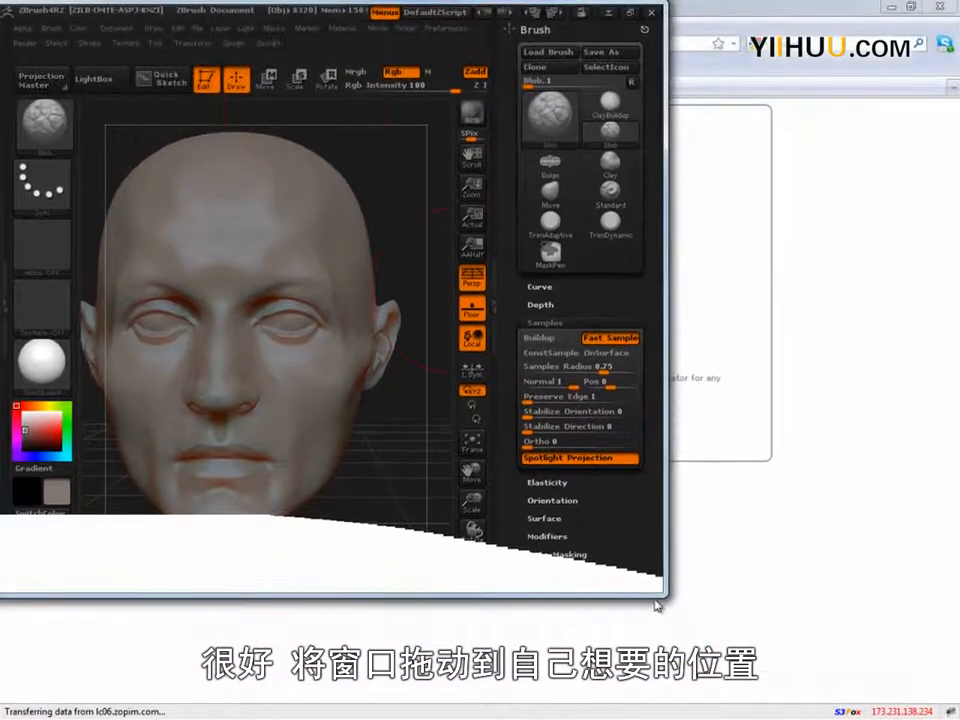
drag(665, 596, 953, 710)
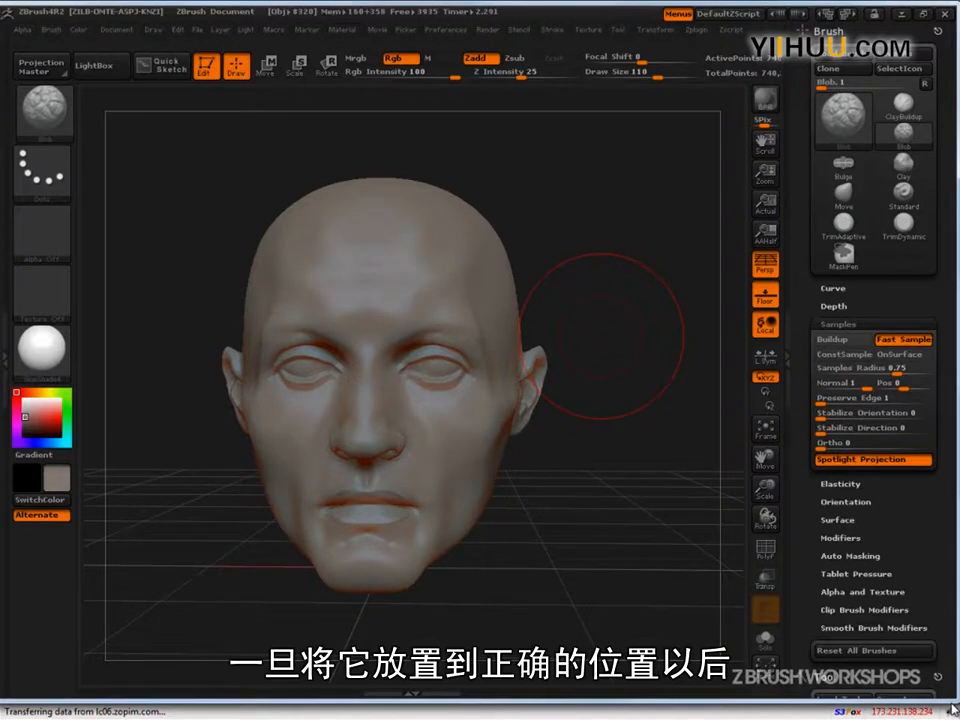
Open the Config section of the preferences, with the Interface section collapsed
click(484, 33)
click(454, 33)
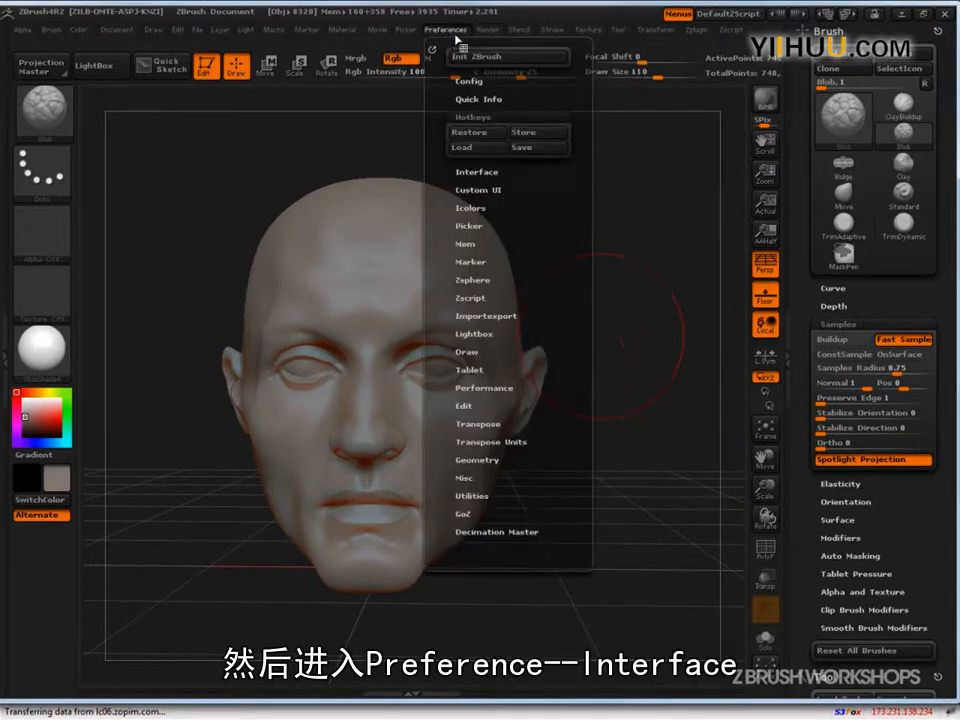
click(477, 172)
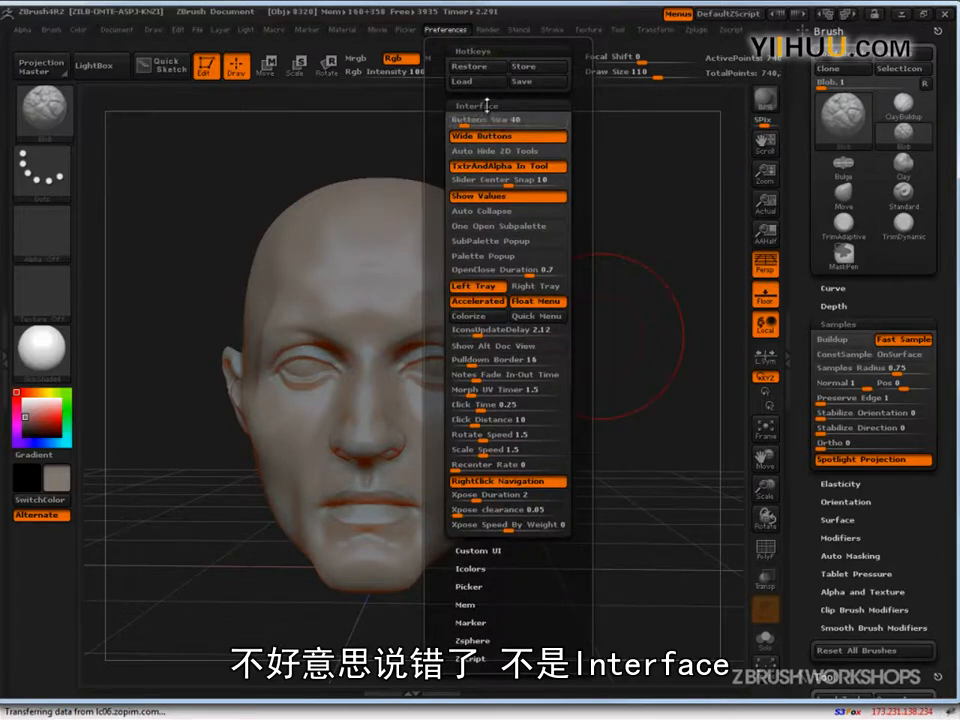
click(490, 105)
scroll(505, 117, up, 3)
click(475, 80)
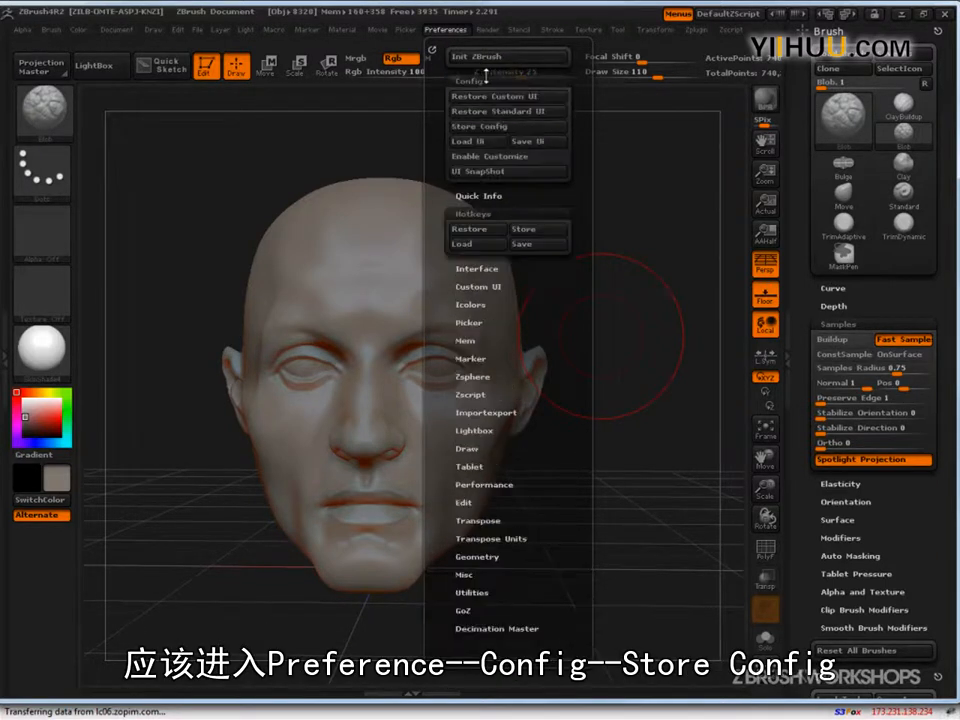